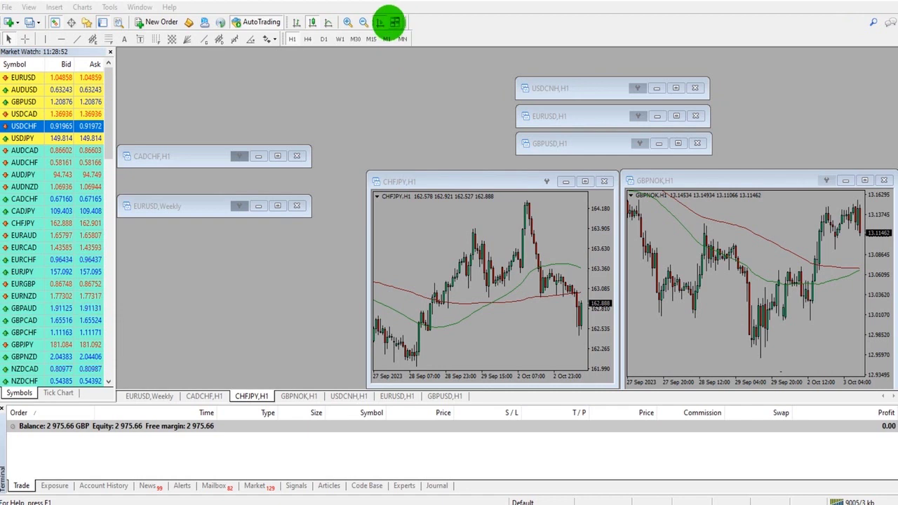
right_click(366, 21)
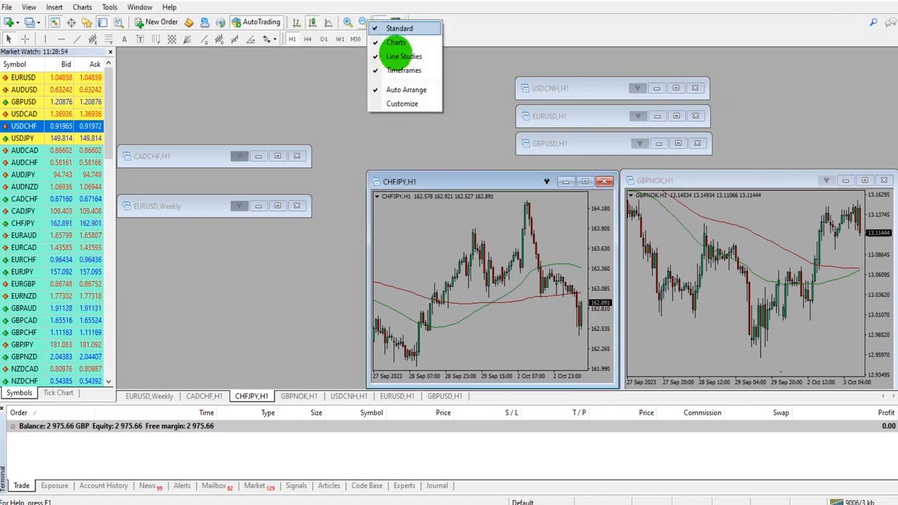
click(398, 104)
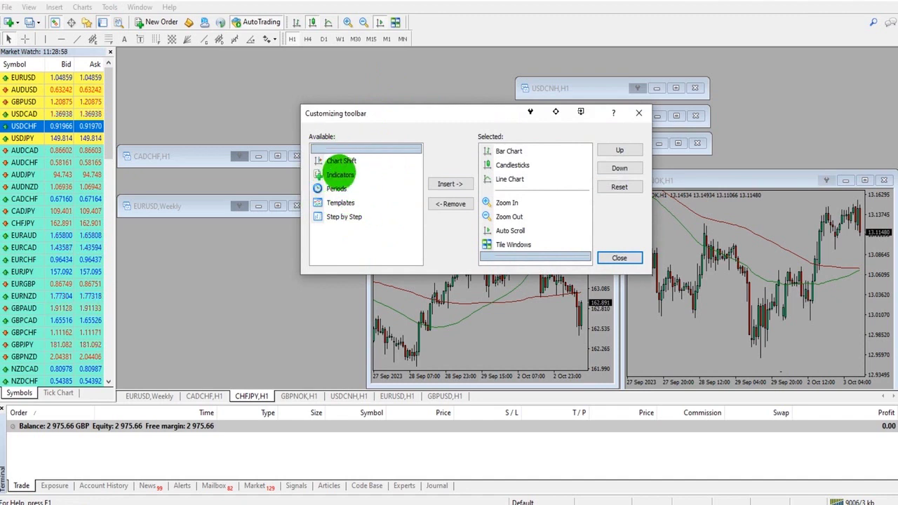
click(371, 175)
click(639, 112)
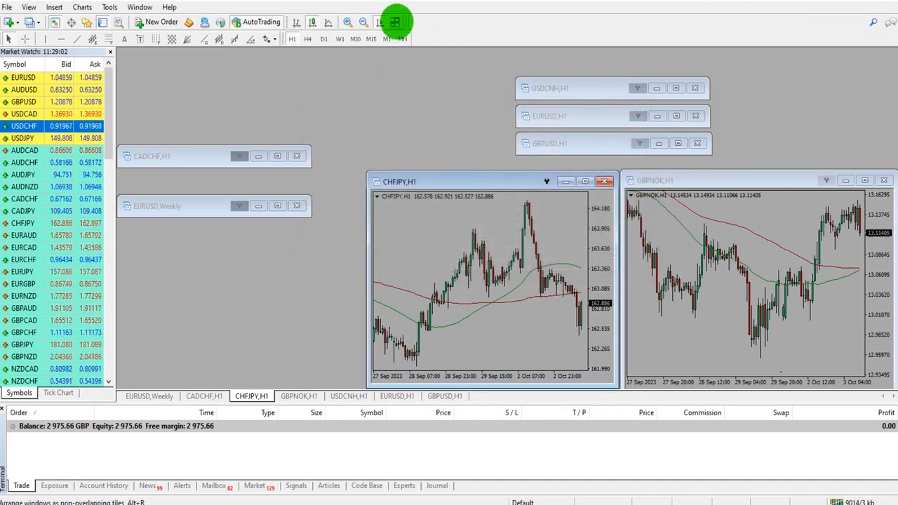
- Tile the chart windows, close the GBPNOK and CHFJPY charts, and re-tile the rest
click(395, 22)
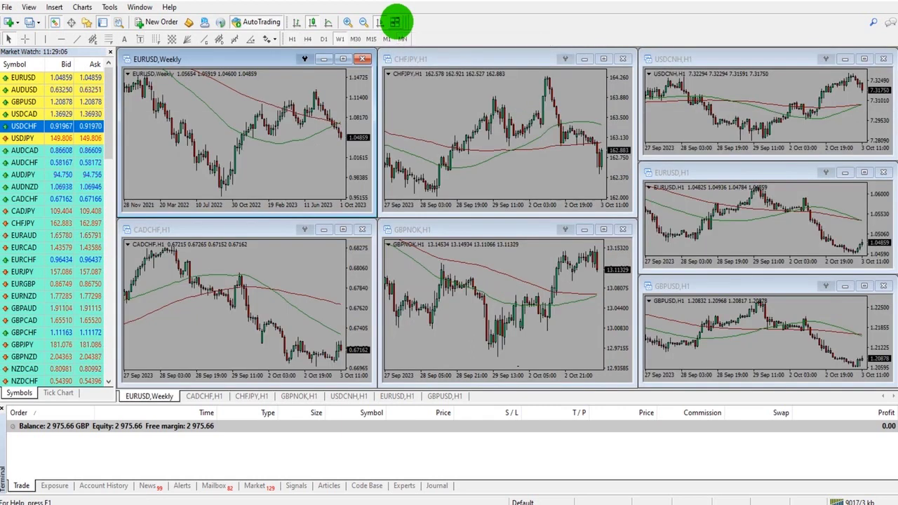
click(621, 226)
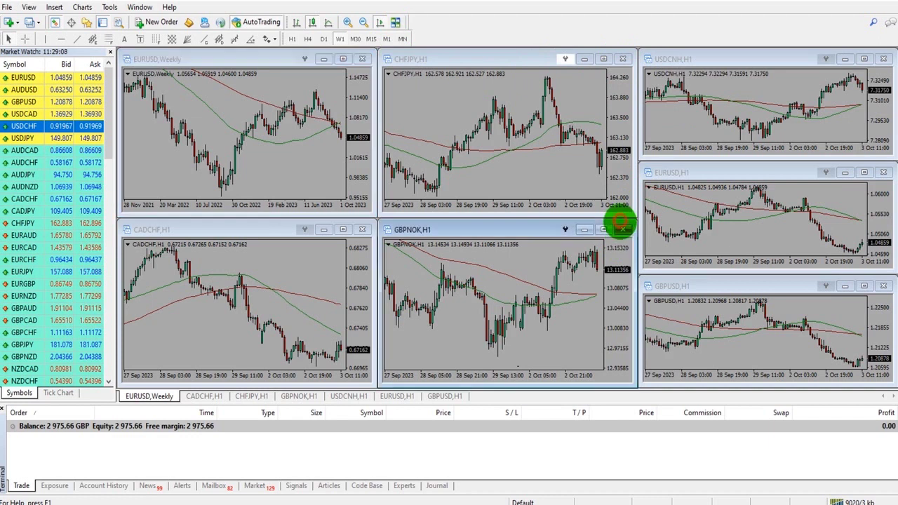
click(622, 230)
click(623, 58)
click(396, 23)
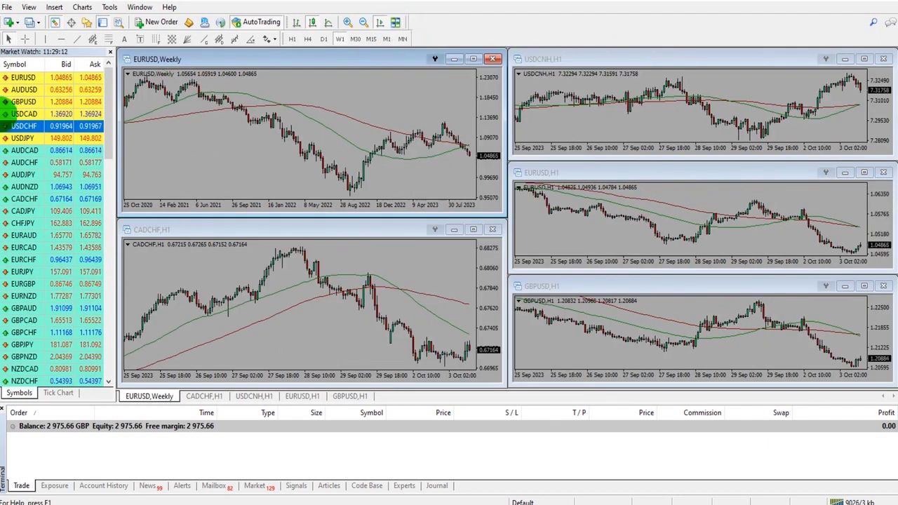
- Open new USDCHF and CHFJPY charts from Market Watch and tile them in with the others
right_click(21, 126)
click(49, 145)
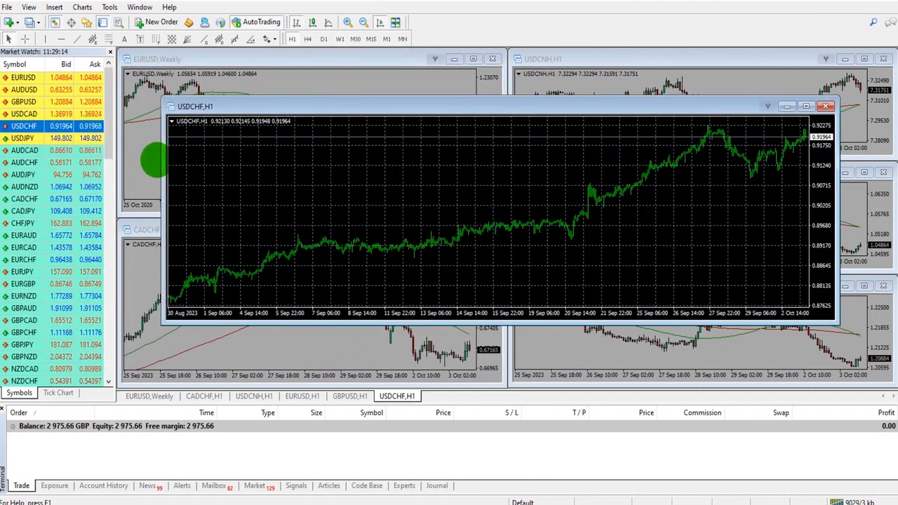
right_click(42, 223)
click(70, 242)
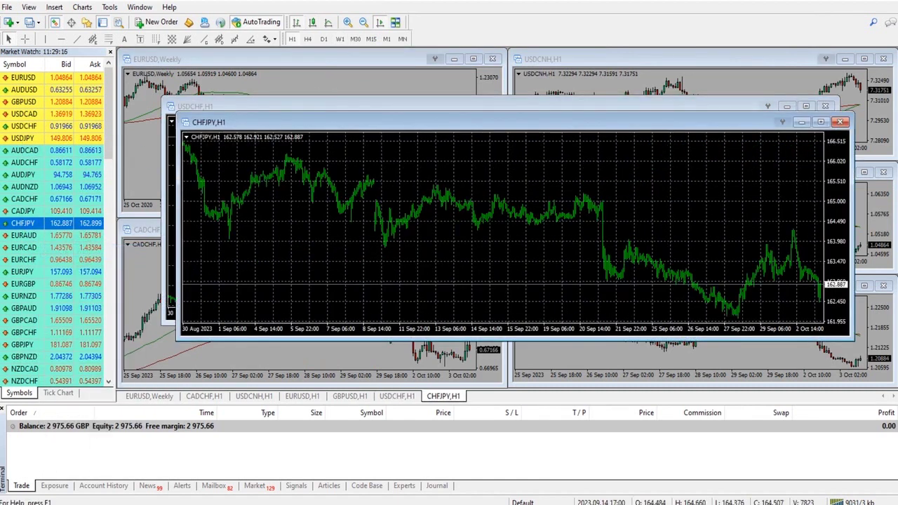
click(395, 23)
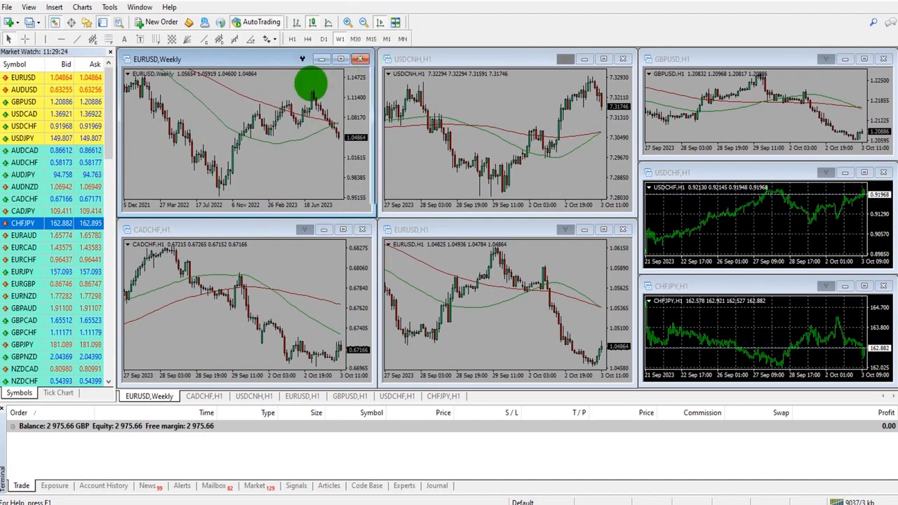
click(355, 39)
click(371, 38)
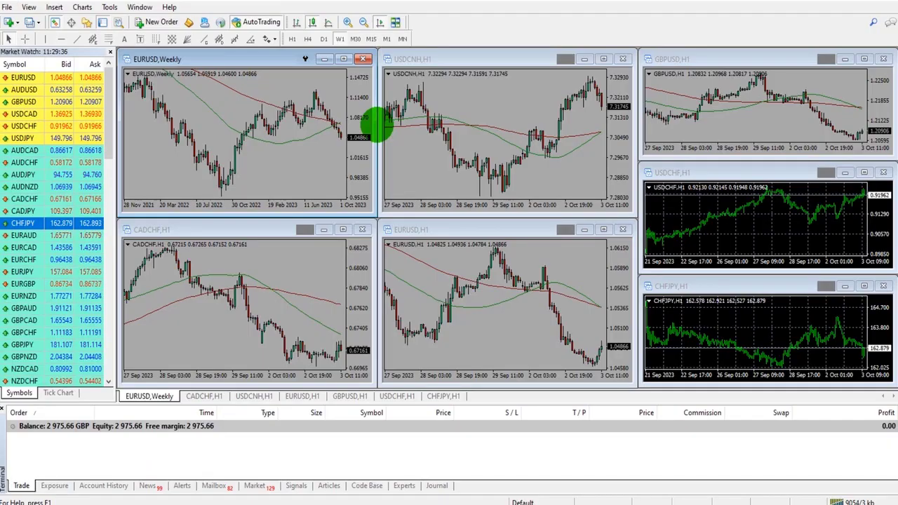
mouse_move(90, 113)
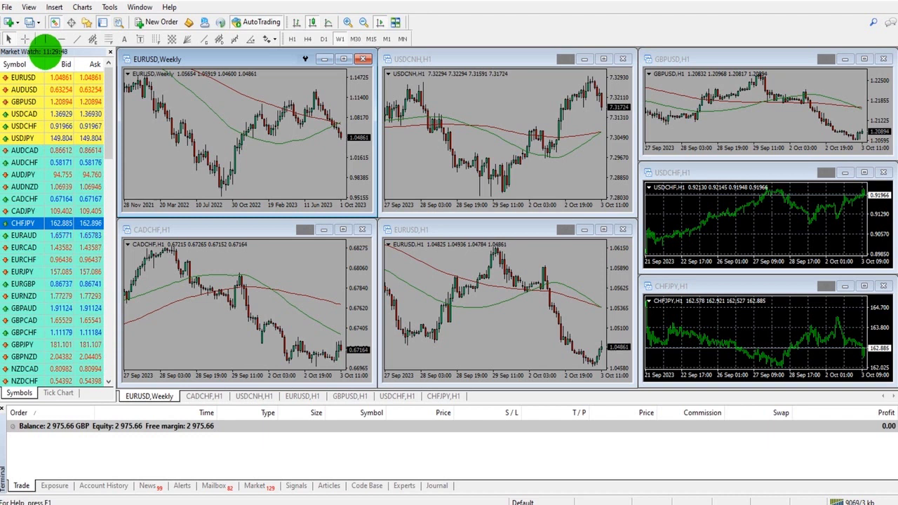
drag(288, 68, 293, 69)
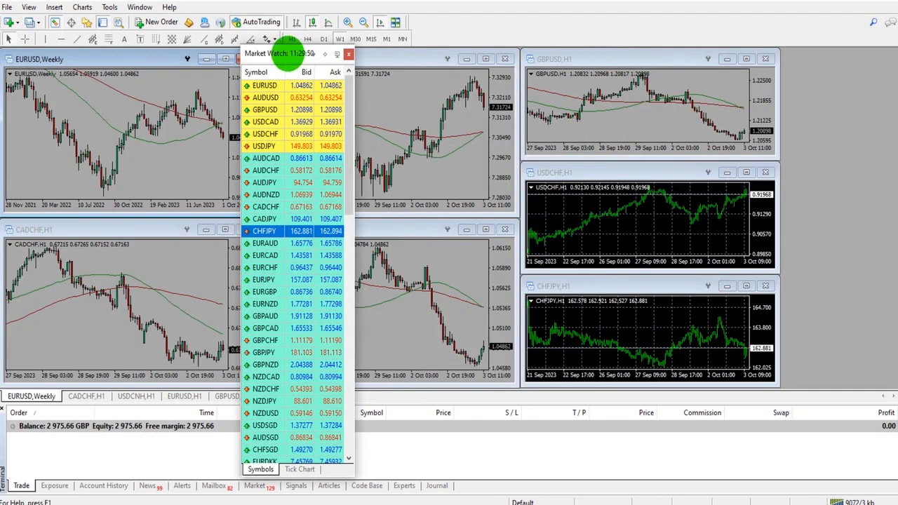
key(ctrl+m)
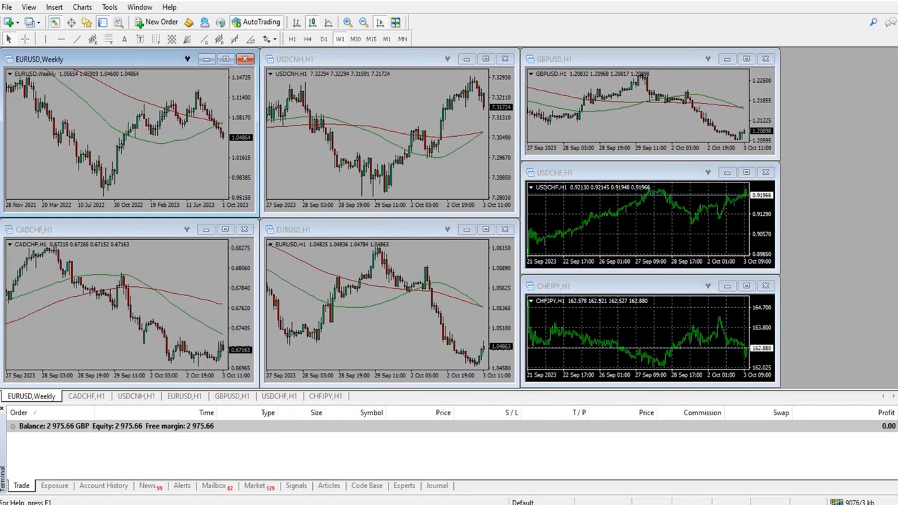
key(ctrl+m)
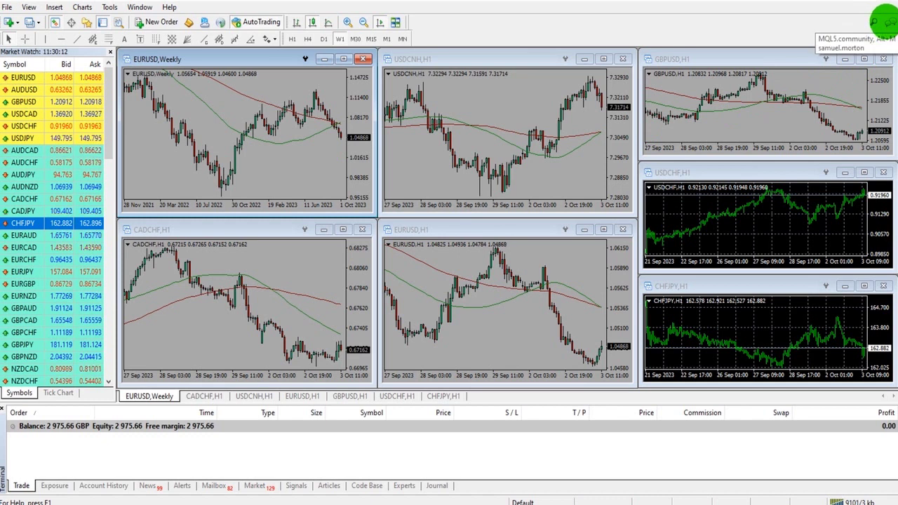
click(876, 21)
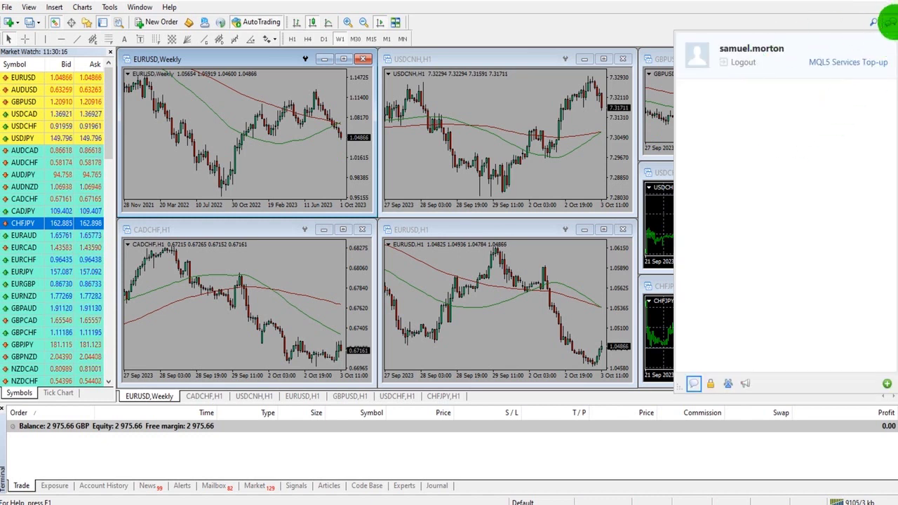
click(887, 23)
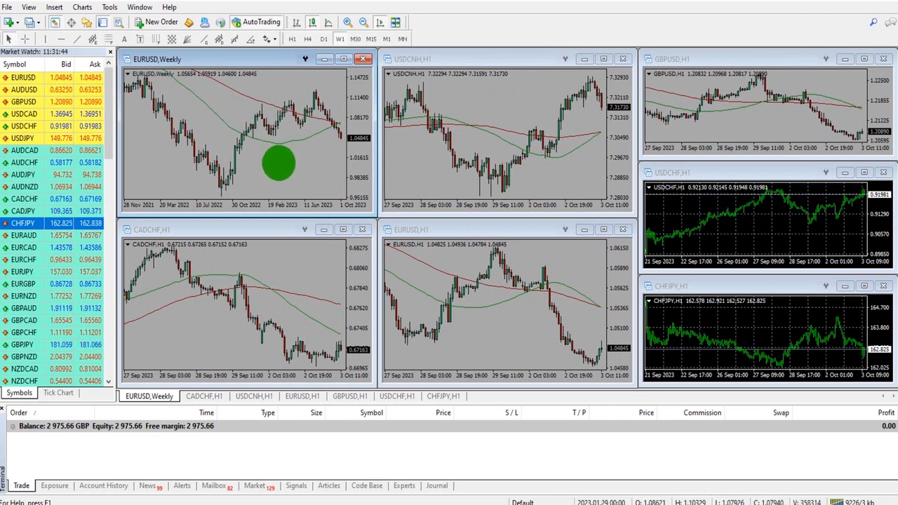
- Maximize the EURUSD Weekly chart and turn on Show period separators in its properties
click(343, 59)
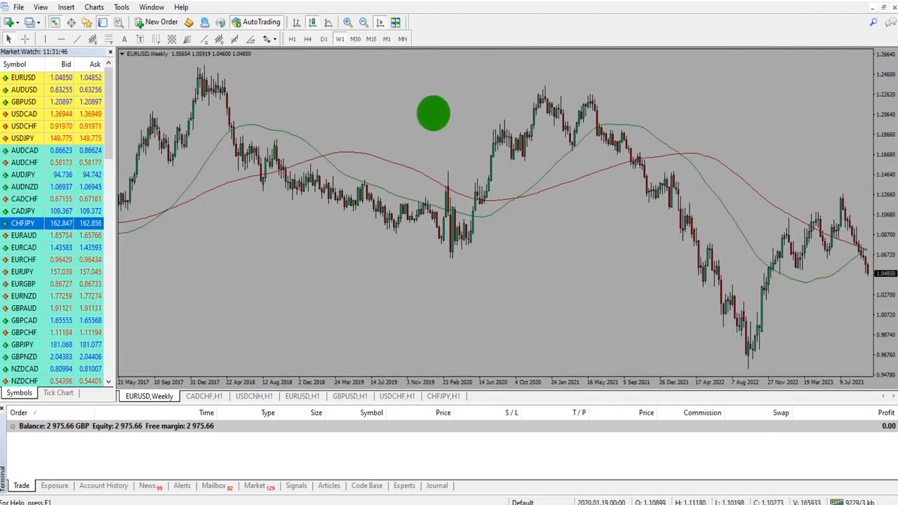
right_click(433, 113)
click(477, 392)
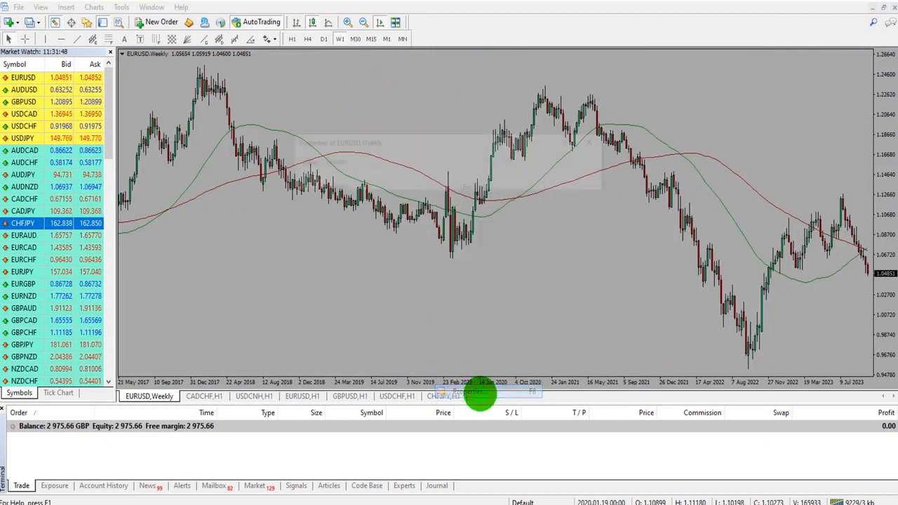
click(457, 269)
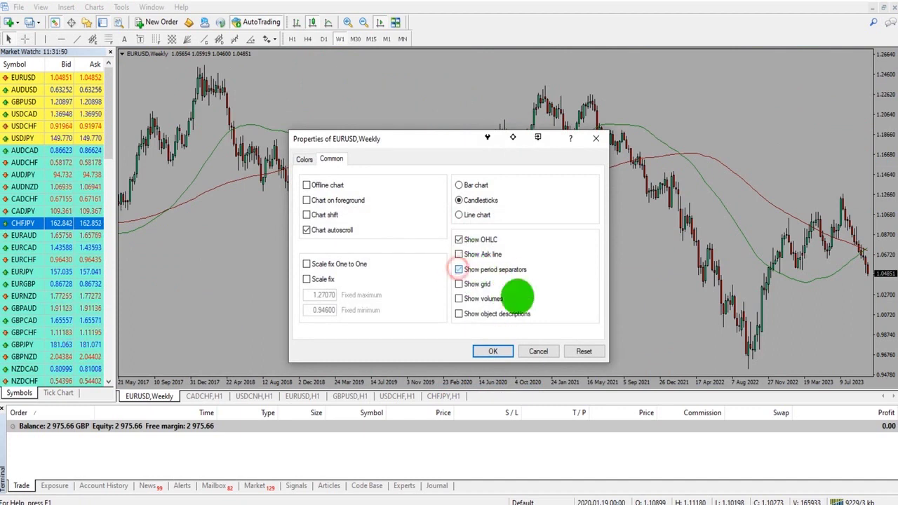
click(493, 351)
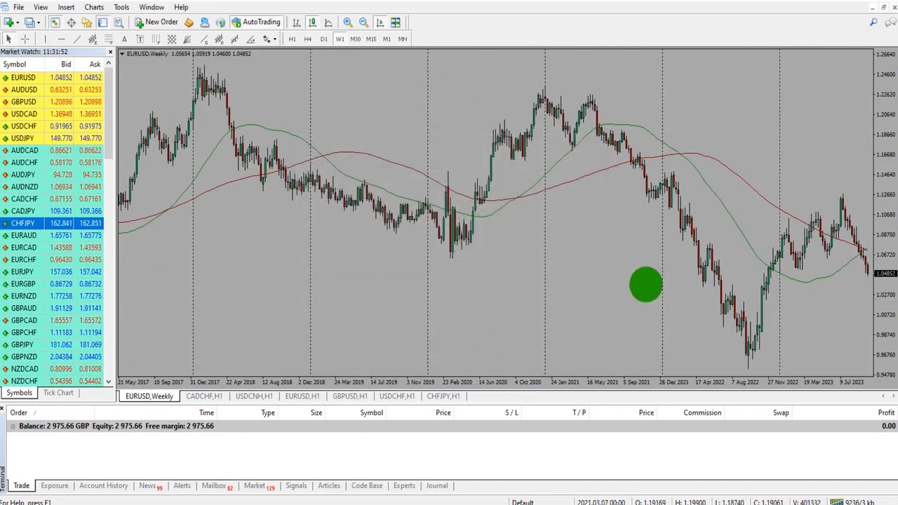
- Cycle the EURUSD chart through H1, M1, M15 and D1, then back to W1
click(295, 39)
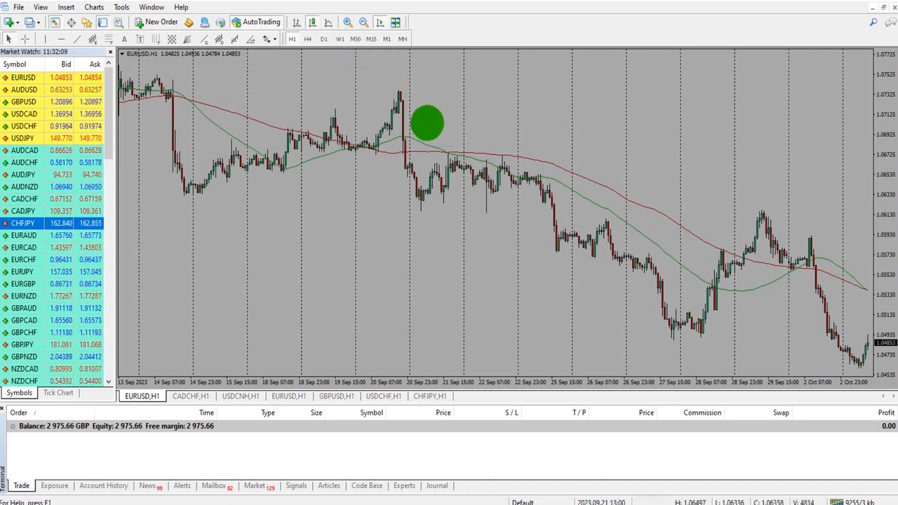
click(385, 38)
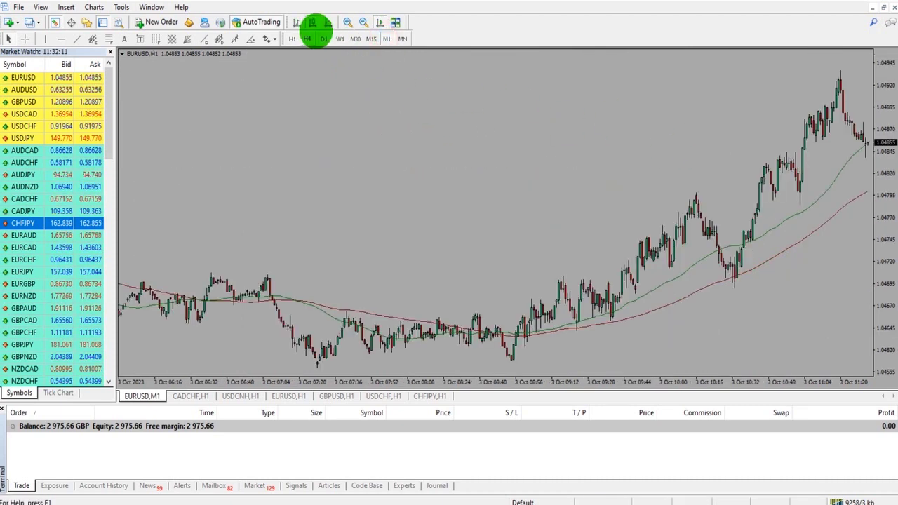
click(369, 39)
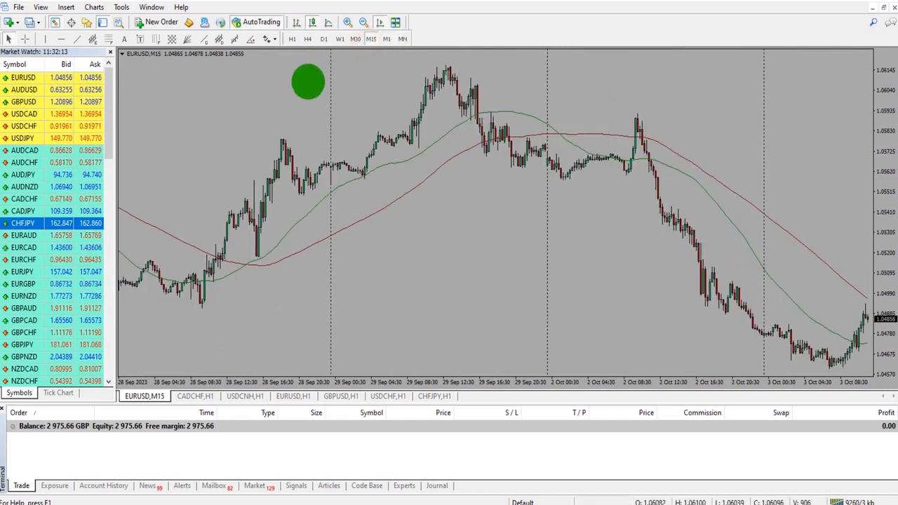
click(323, 40)
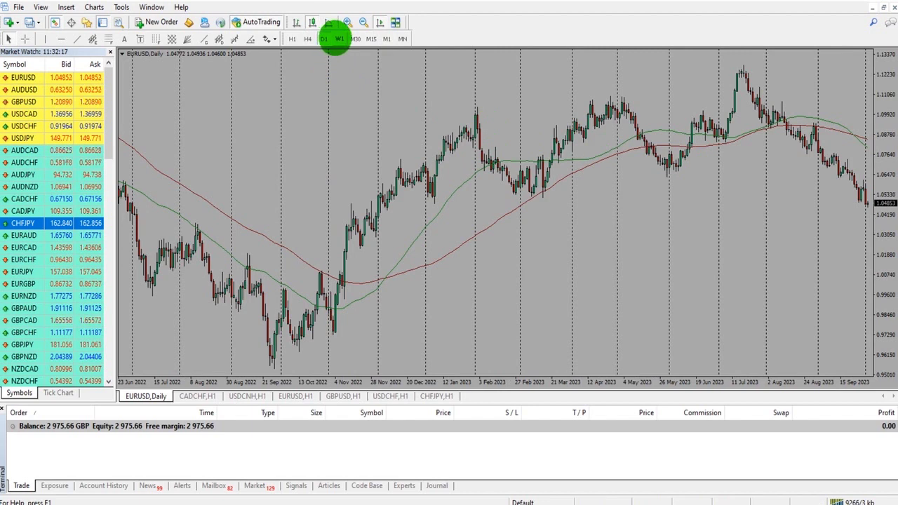
click(339, 38)
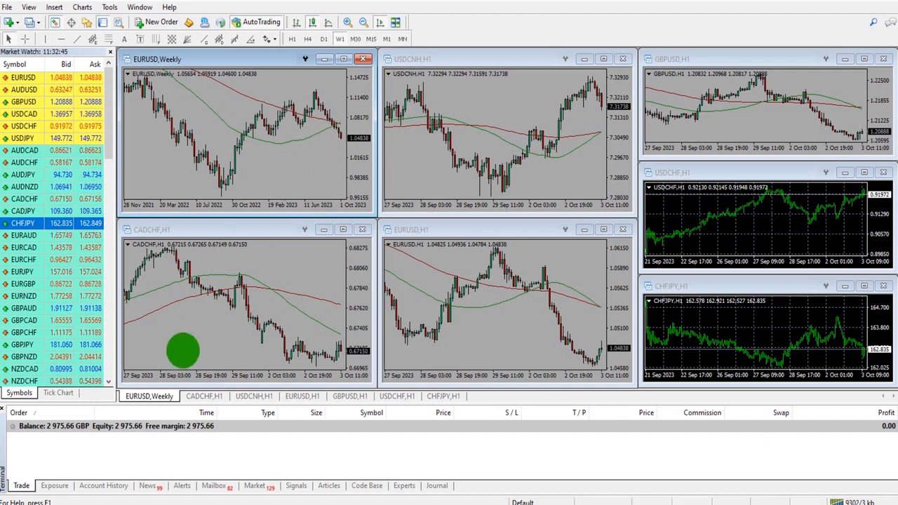
- Show the Account History tab in the Terminal and dismiss an order row's context menu
click(103, 486)
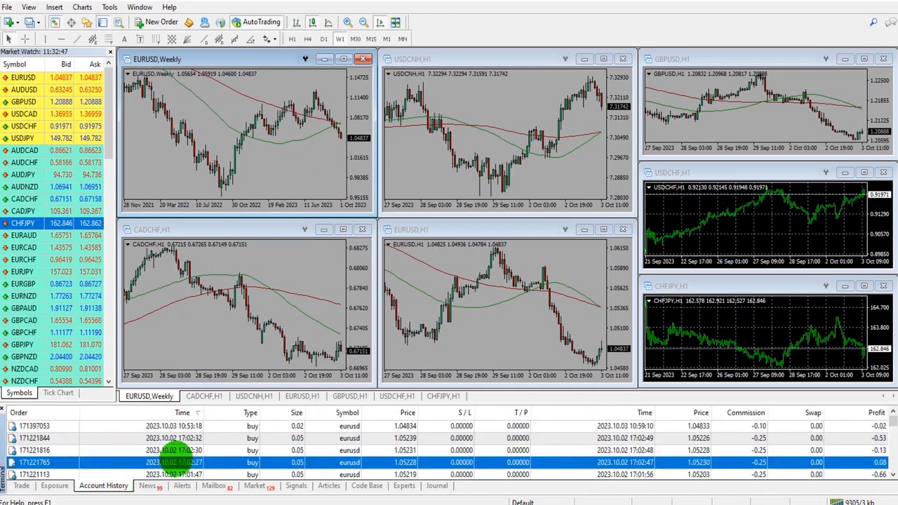
right_click(171, 438)
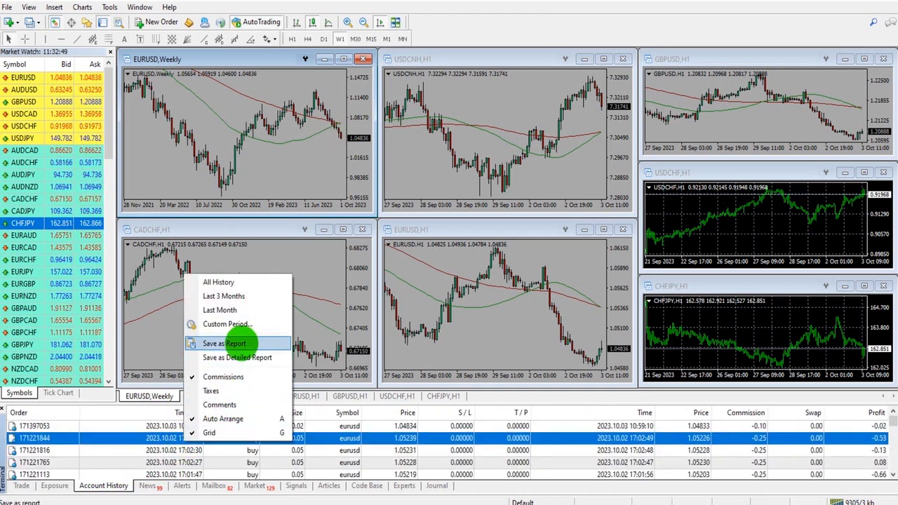
click(327, 295)
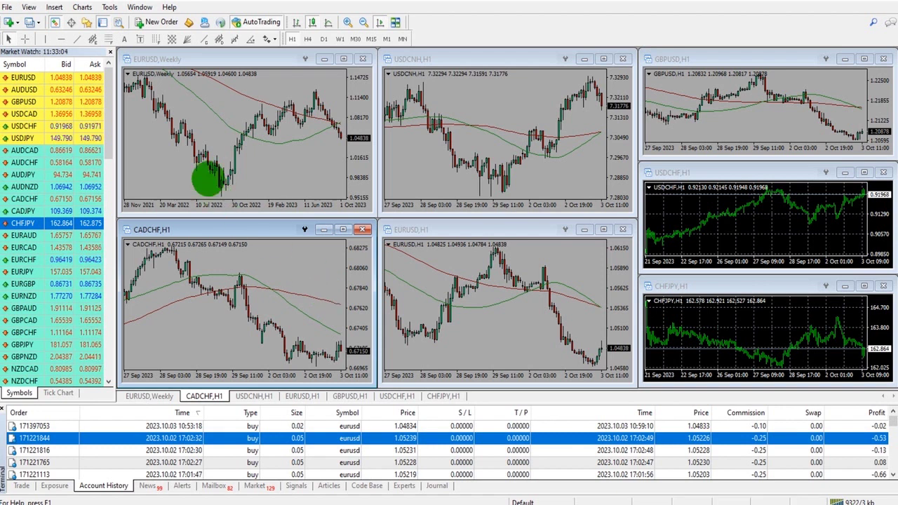
- Add a Trading > Alert at 1.08943 on the EURUSD Weekly chart, then open the Tools menu
right_click(203, 114)
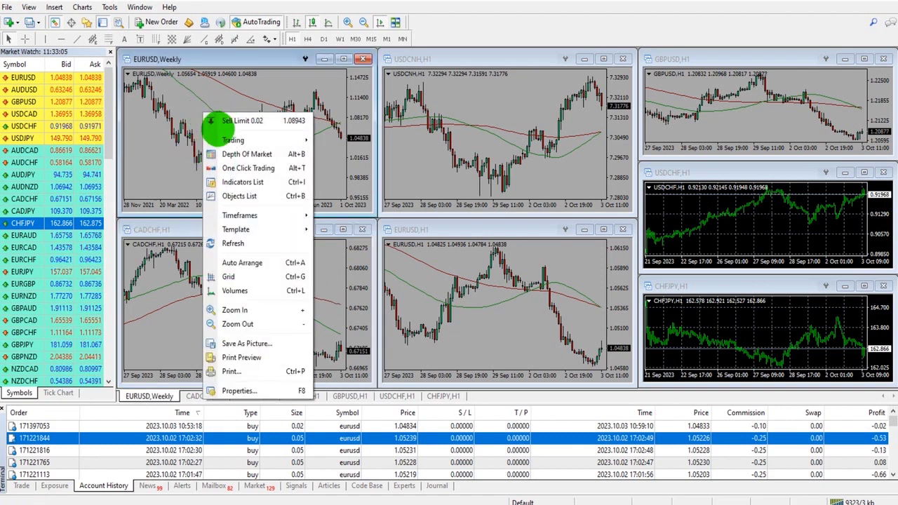
mouse_move(224, 139)
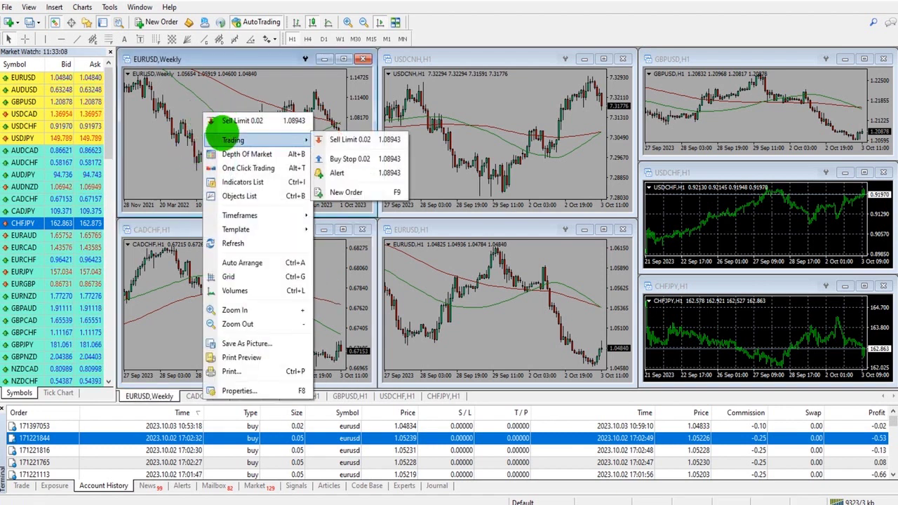
click(341, 173)
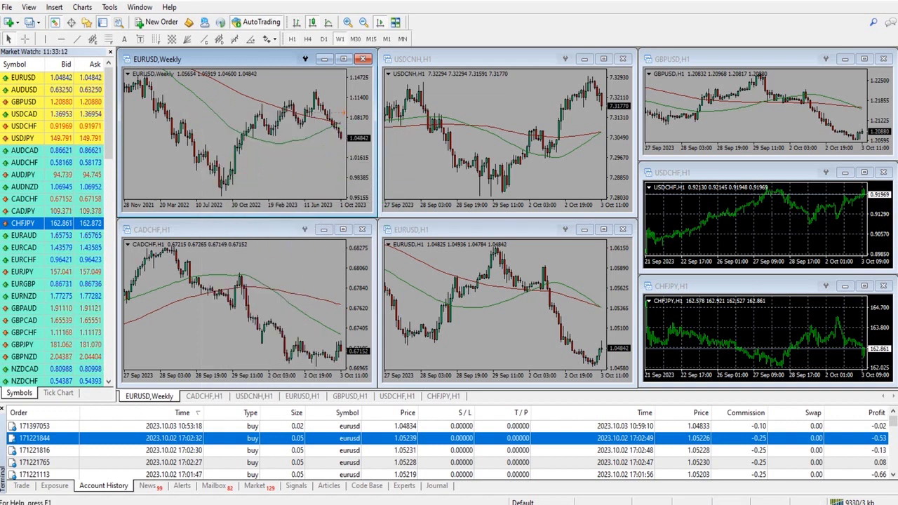
click(243, 118)
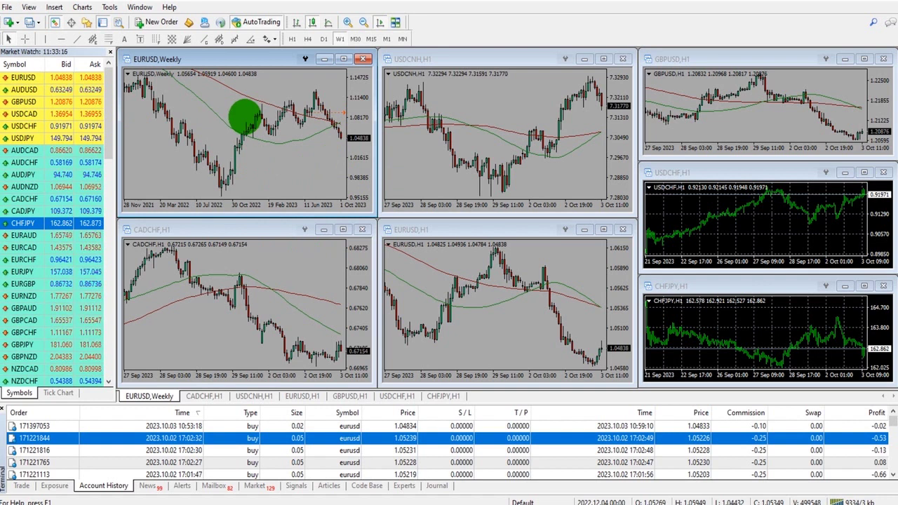
click(110, 7)
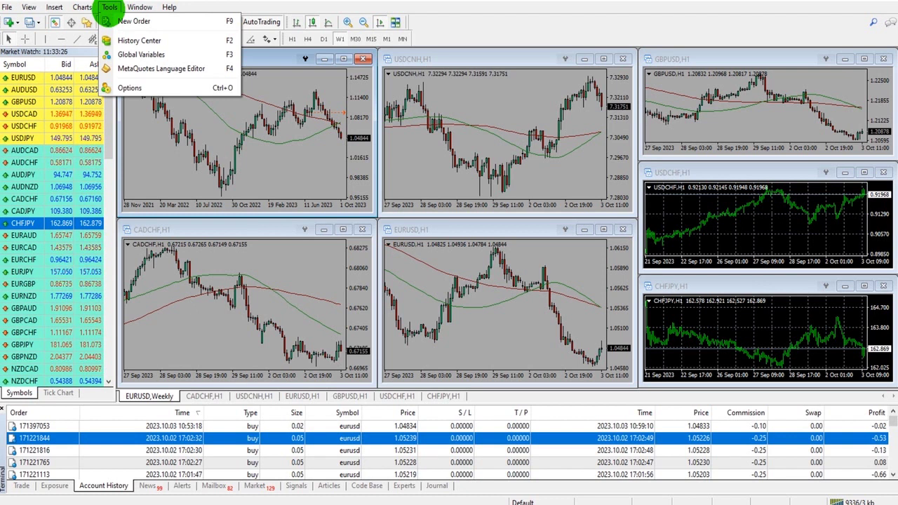
- In Options > Notifications, tick Enable Push Notifications and close the dialog without confirming
click(110, 9)
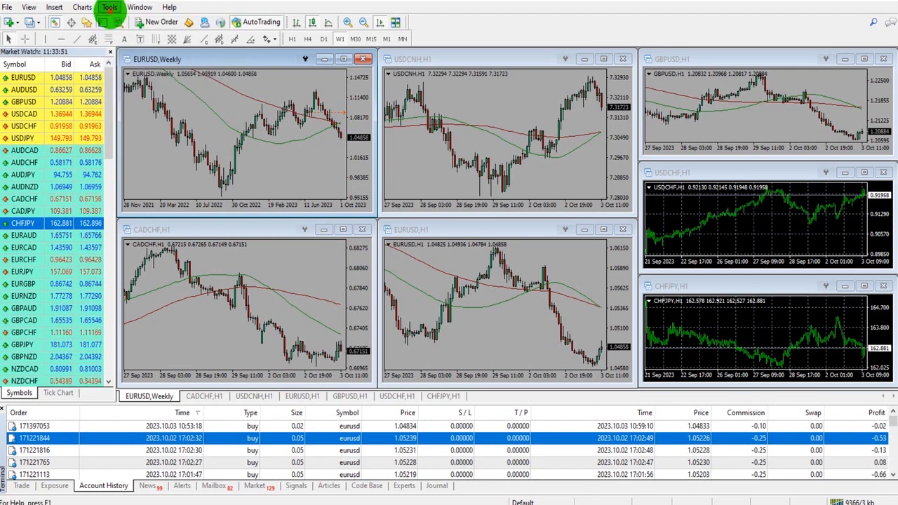
click(110, 9)
click(128, 87)
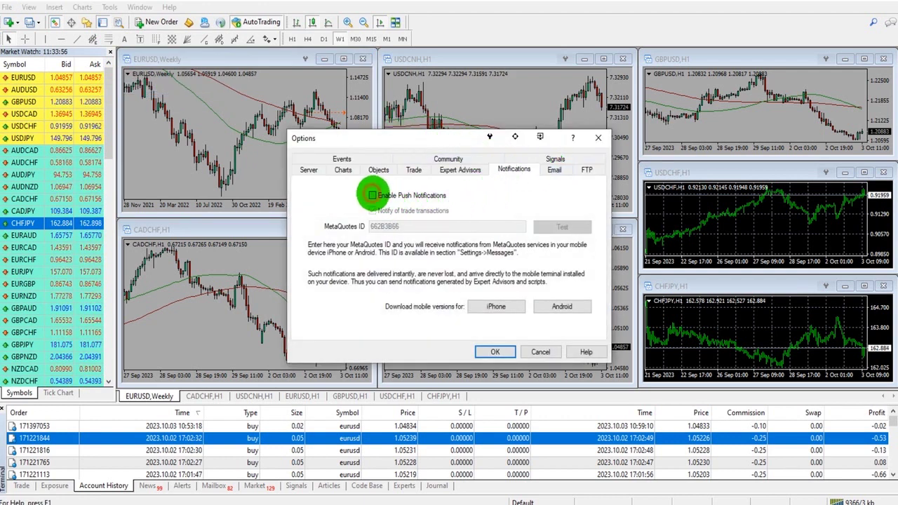
click(372, 195)
double_click(382, 226)
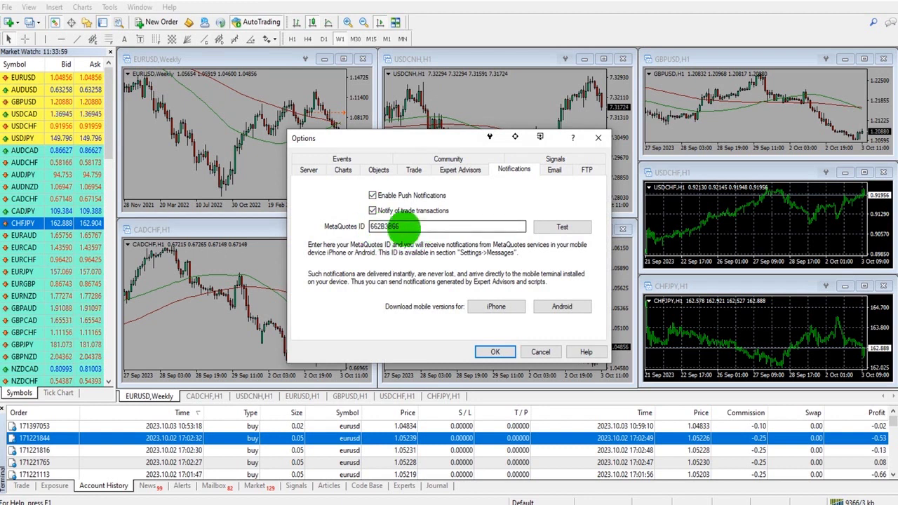
click(501, 338)
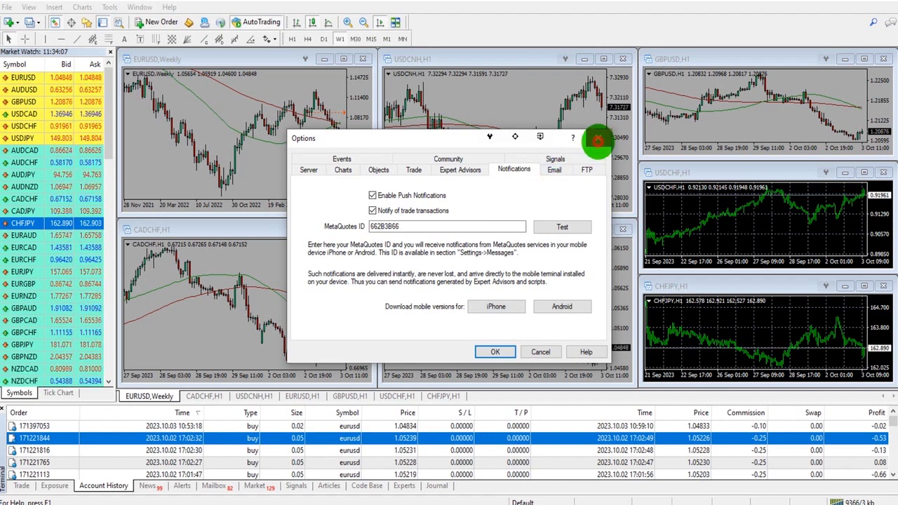
click(597, 138)
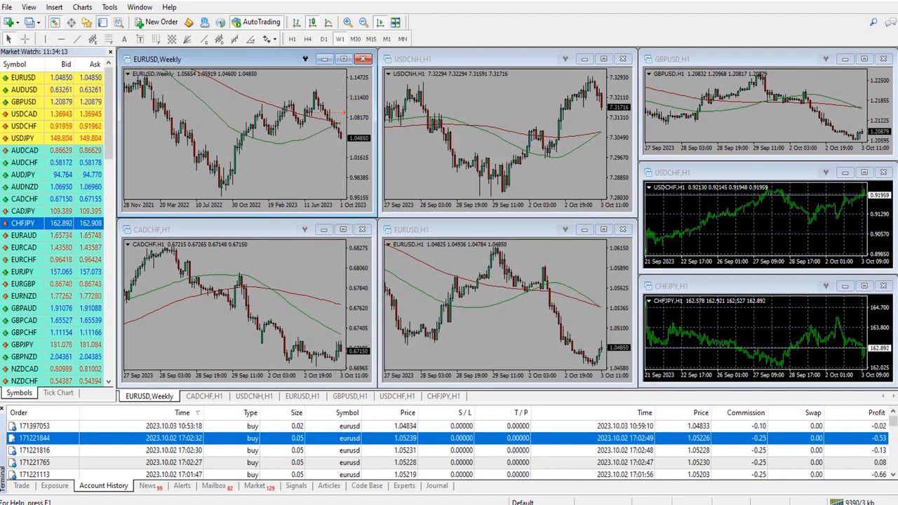
- Tick Enable Push Notifications again in Options, close it, and maximize the EURUSD Weekly chart
click(109, 7)
click(123, 89)
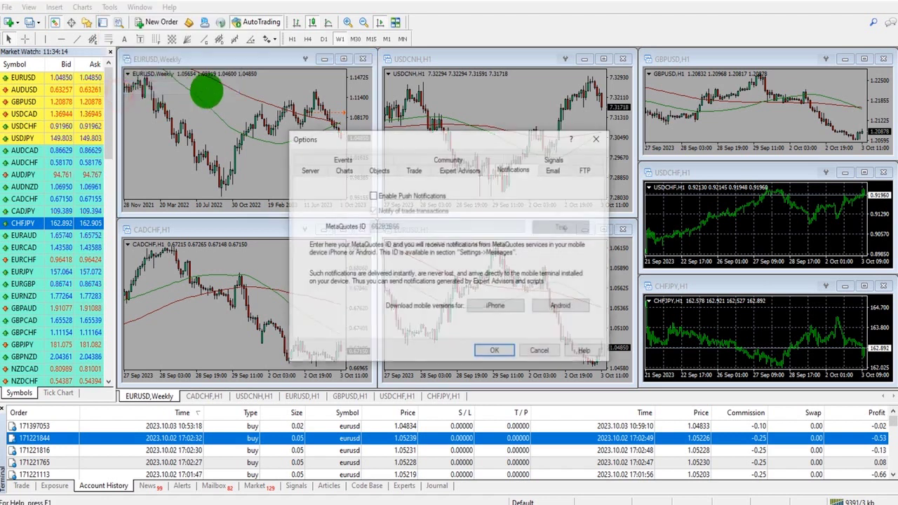
click(372, 195)
click(597, 138)
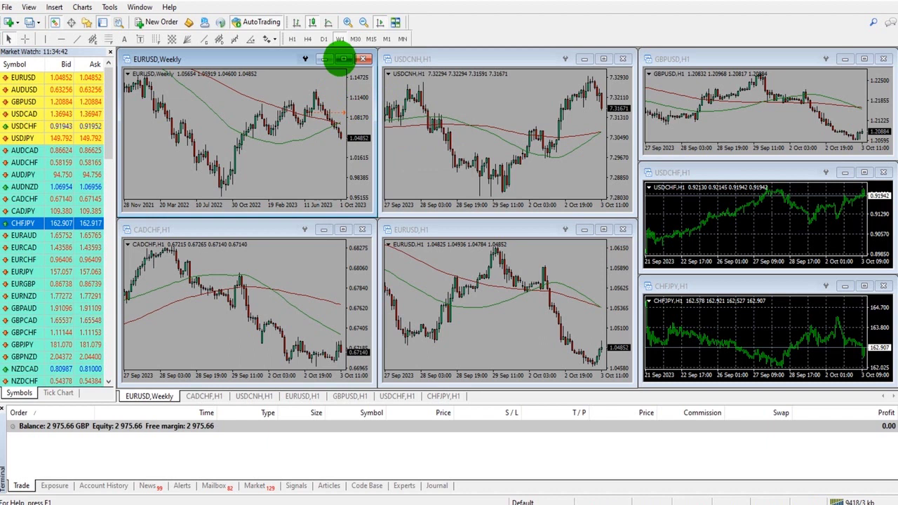
click(342, 59)
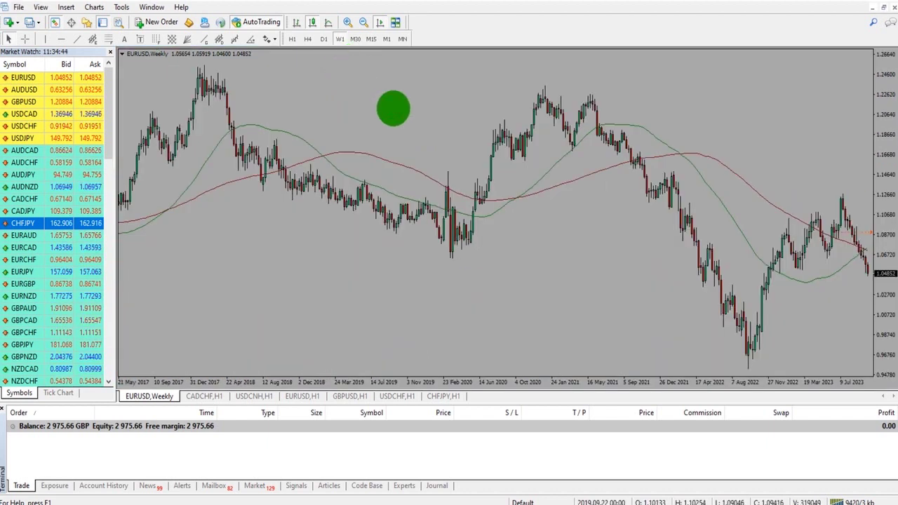
- Open and close the chart Properties (F8) and the New Order window (F9) without changes
key(F8)
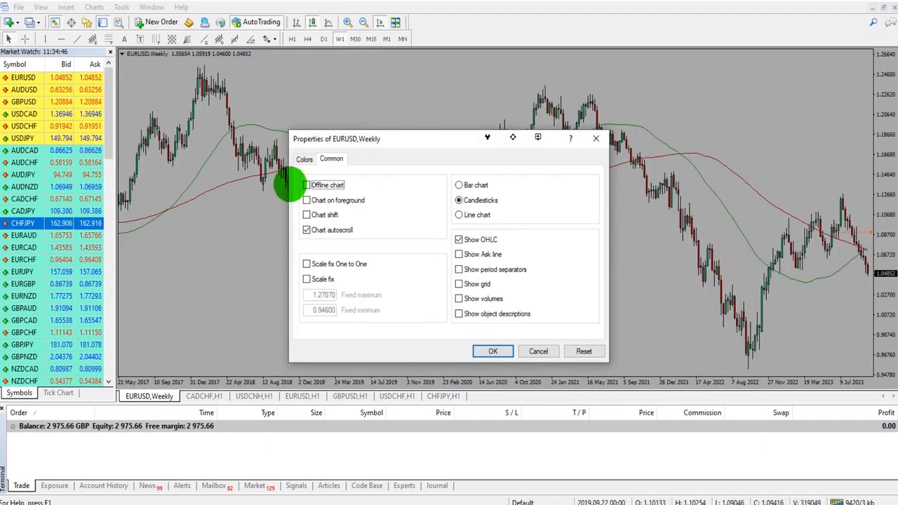
click(302, 160)
click(331, 159)
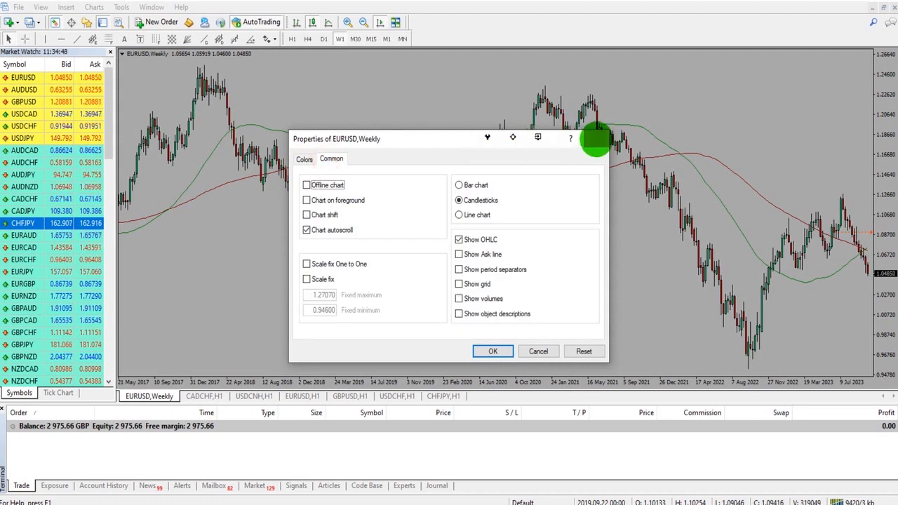
click(601, 139)
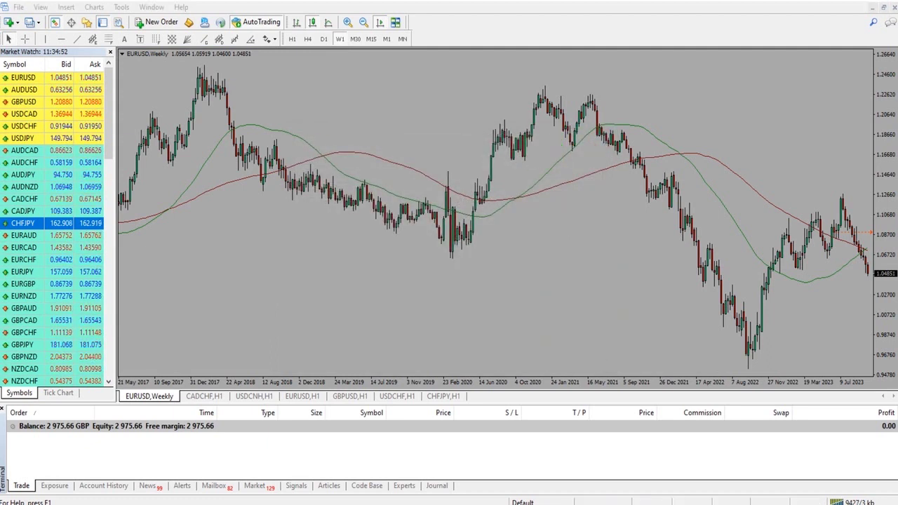
key(F9)
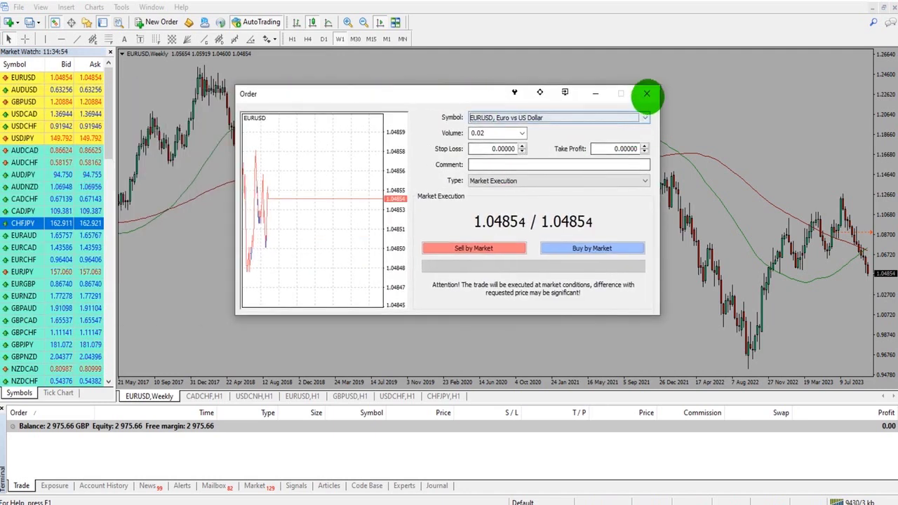
click(647, 95)
- Toggle full screen with F11 and draw a horizontal line at 1.21949
key(F11)
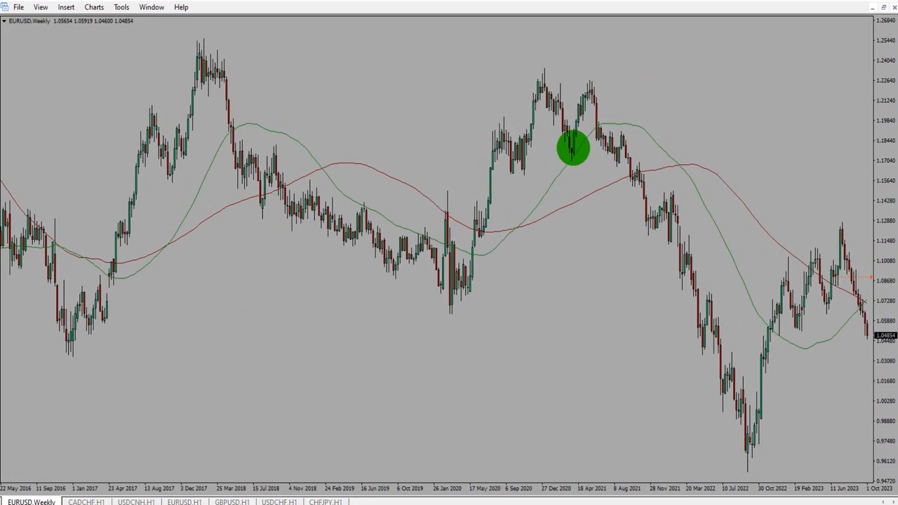
key(F11)
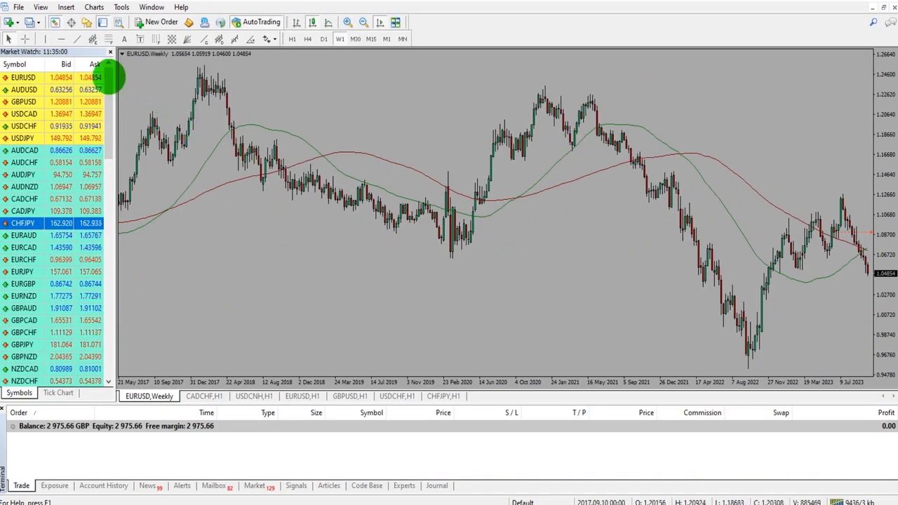
click(427, 100)
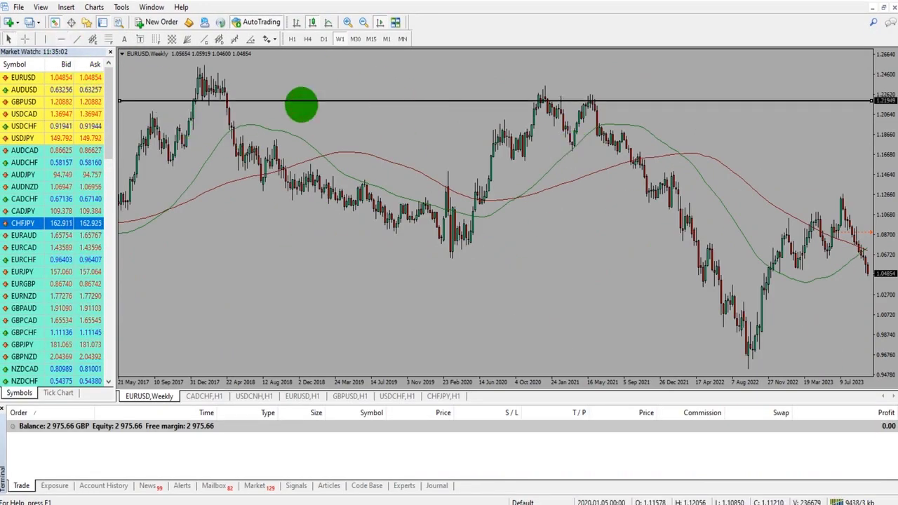
- Draw more horizontal lines near 1.19600 and a trendline, then delete the lines with Backspace
click(61, 39)
click(411, 124)
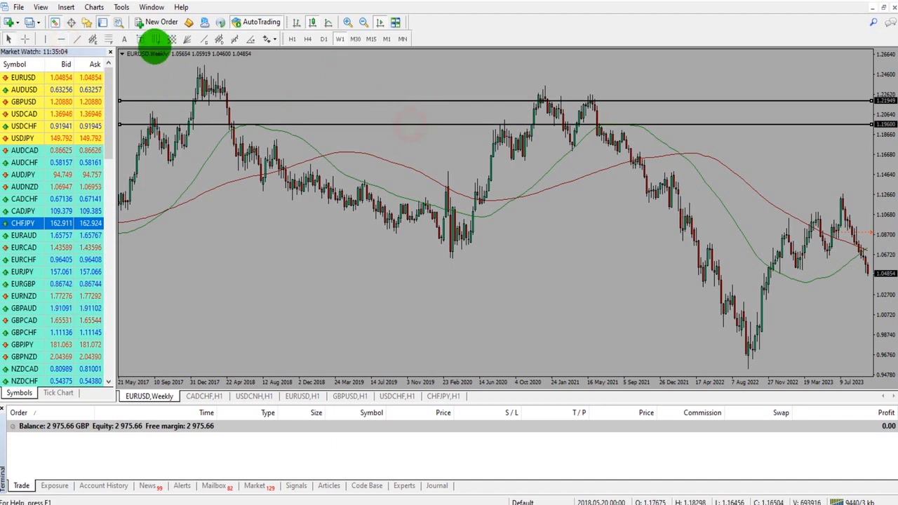
click(61, 38)
click(376, 176)
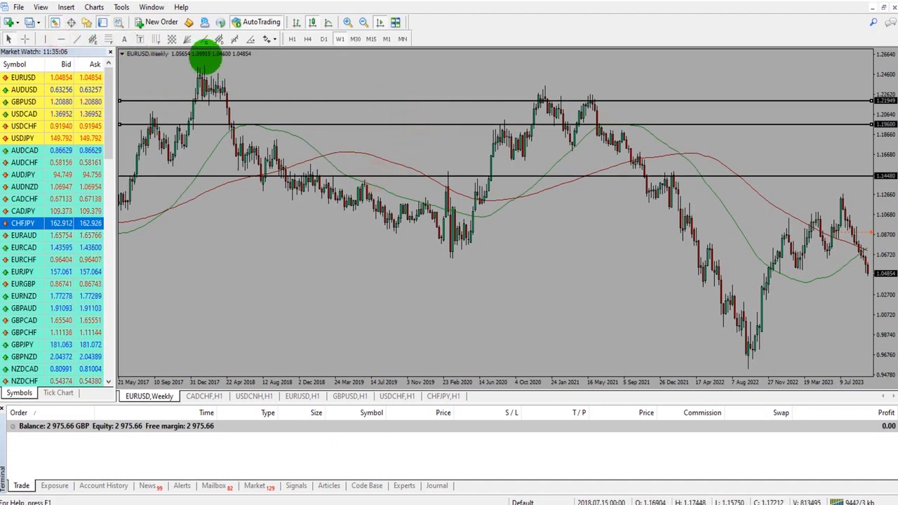
click(73, 40)
drag(400, 90, 744, 375)
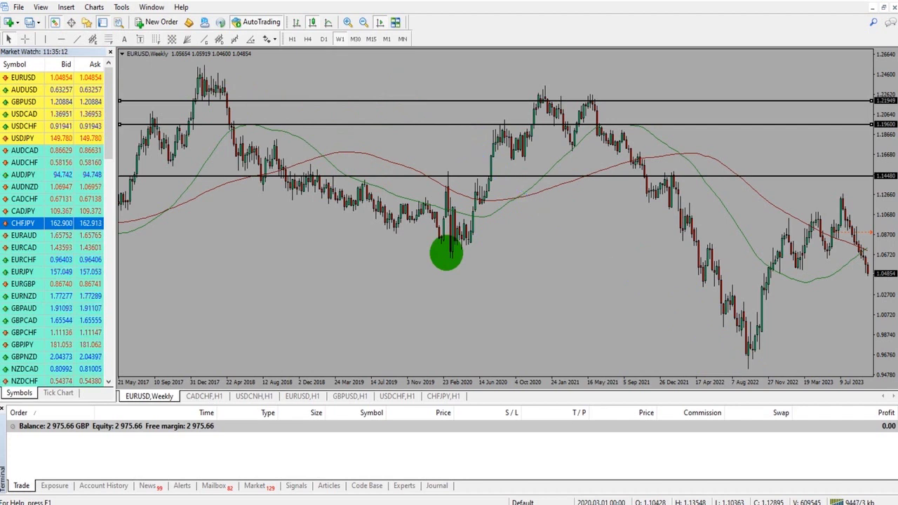
key(BackSpace)
key(BackSpace)
key(BackSpace)
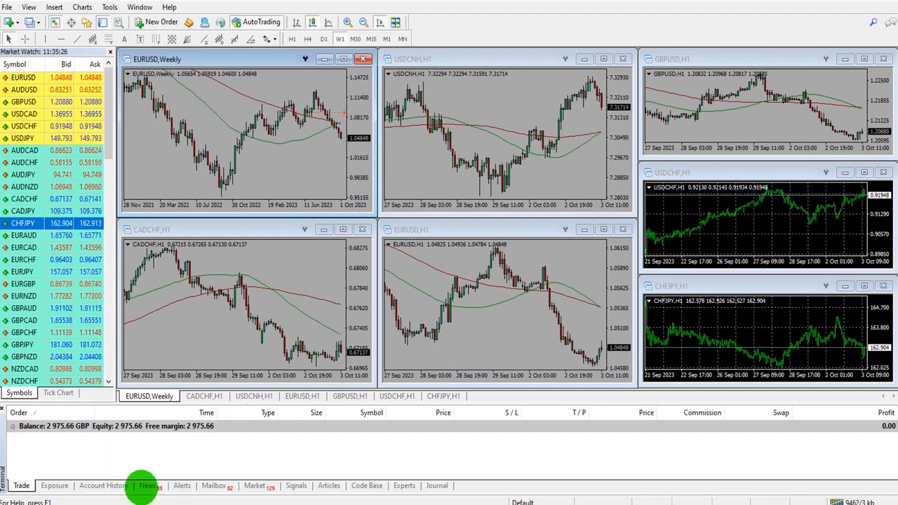
click(145, 486)
double_click(86, 426)
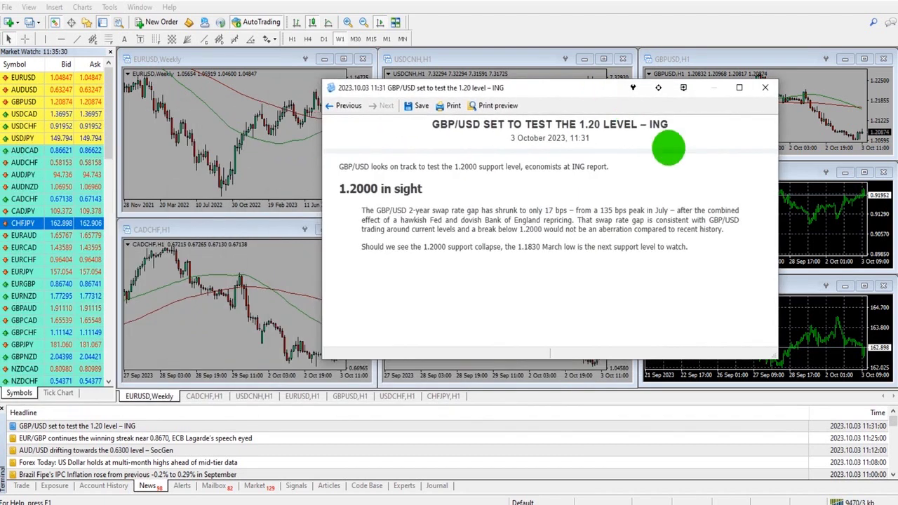
click(765, 87)
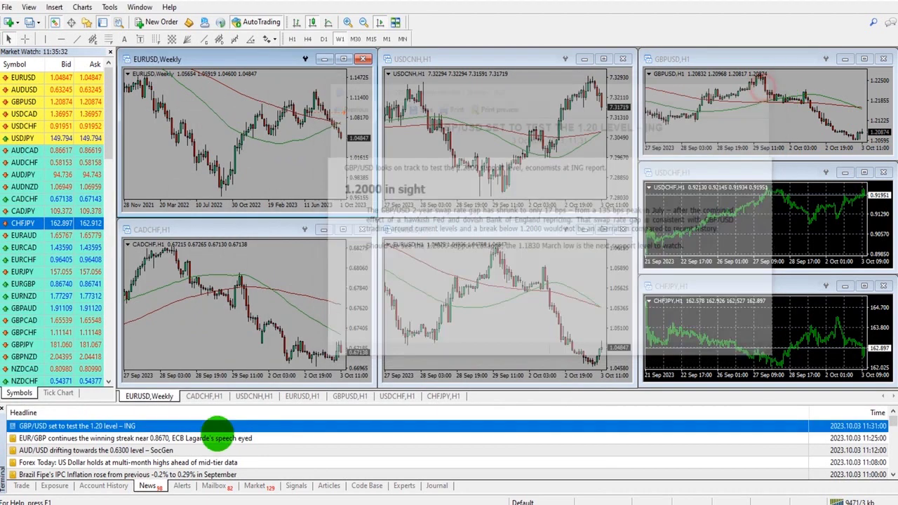
click(162, 438)
double_click(161, 438)
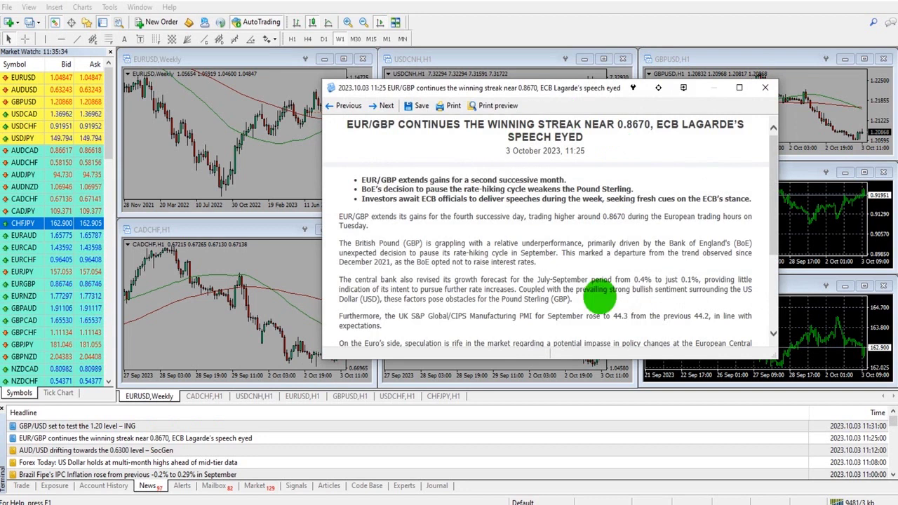
click(765, 87)
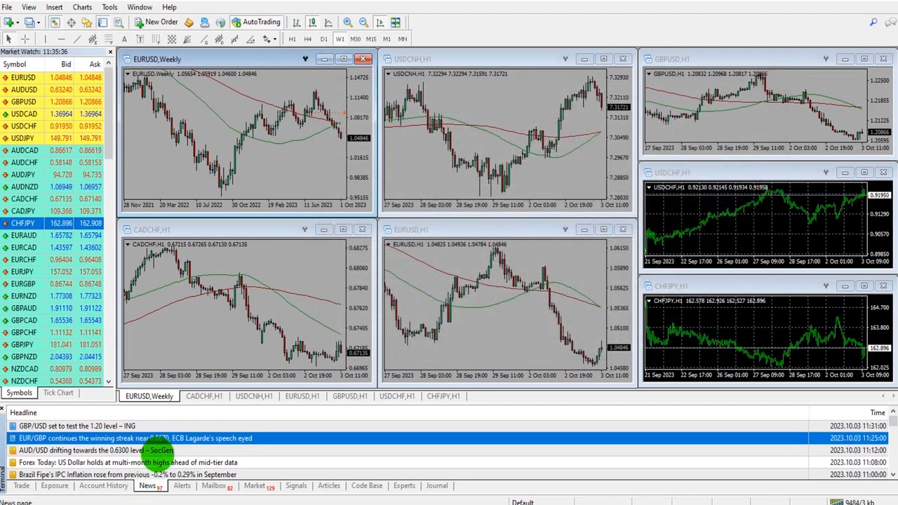
double_click(153, 449)
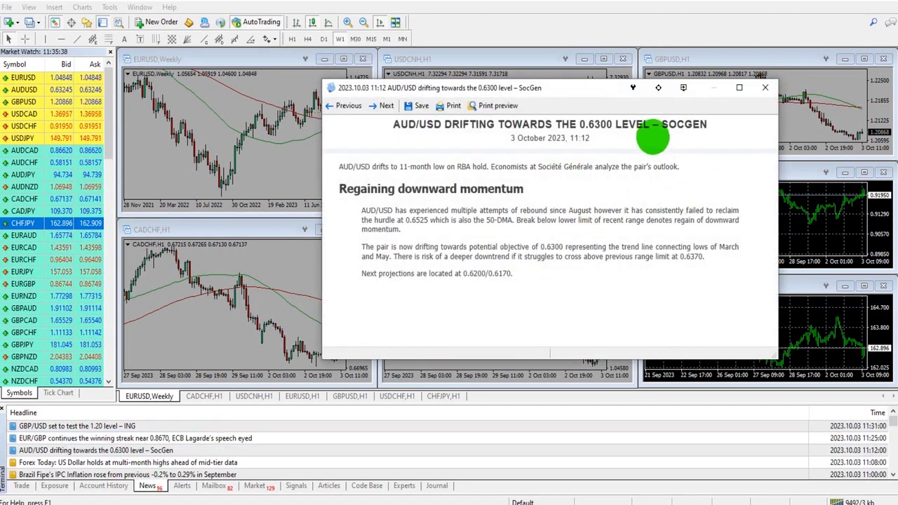
click(766, 87)
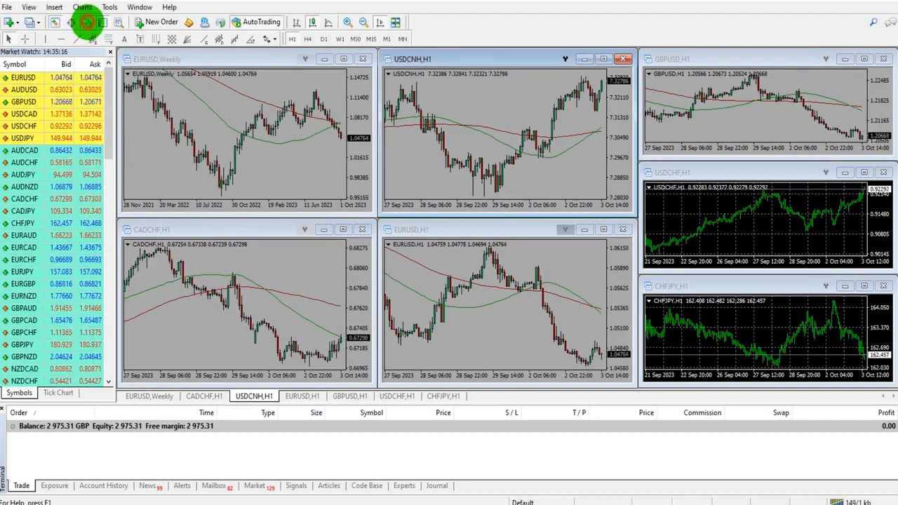
click(86, 22)
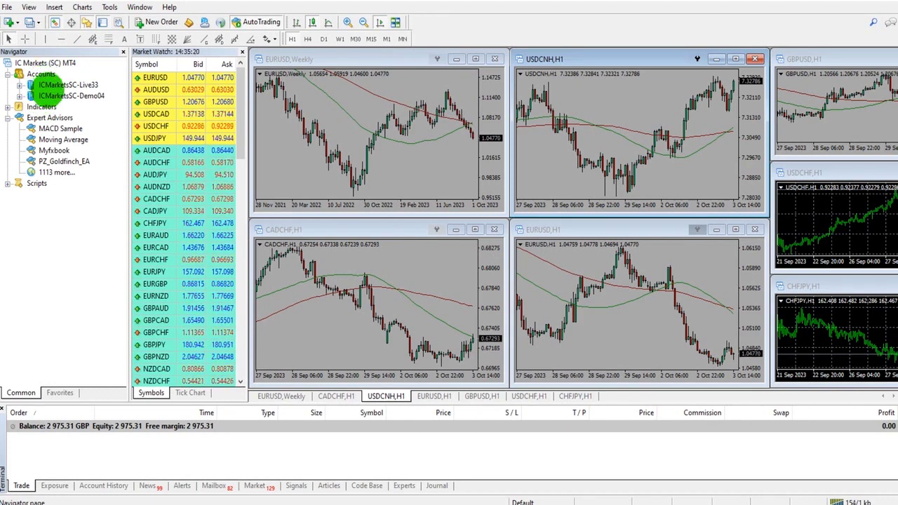
click(123, 52)
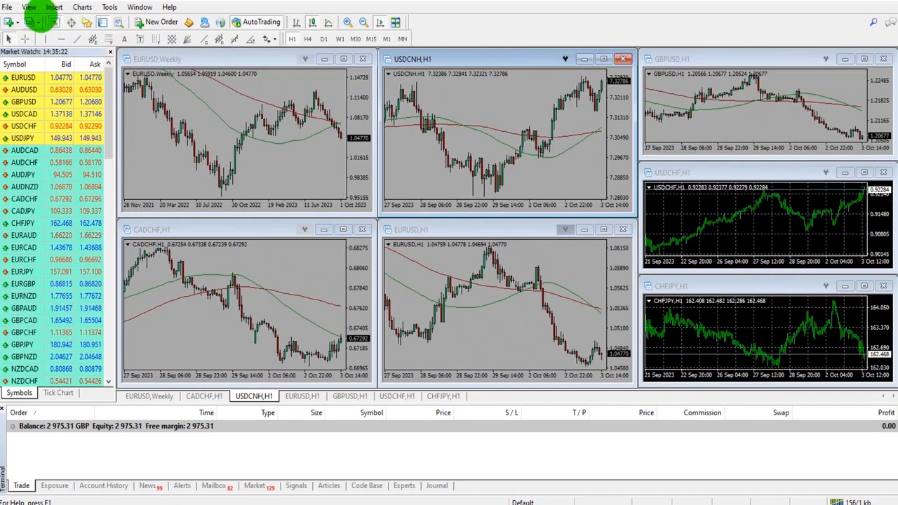
click(29, 7)
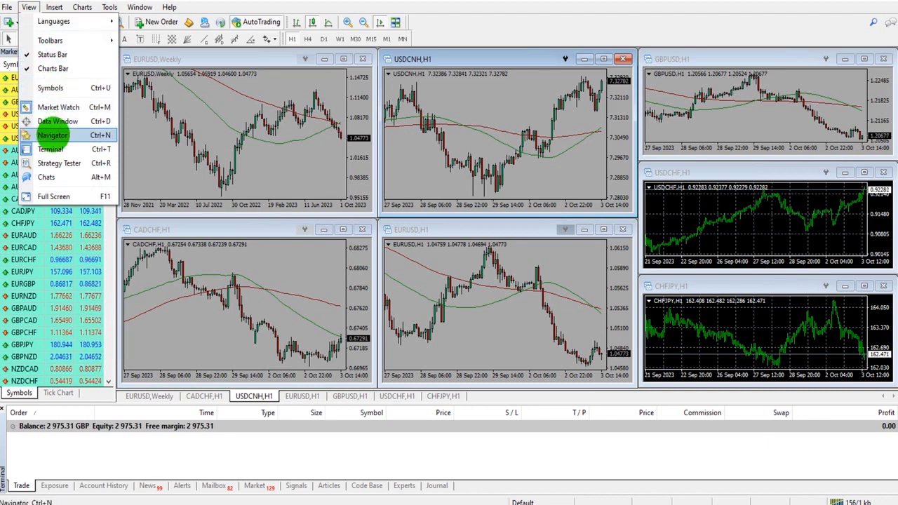
click(53, 135)
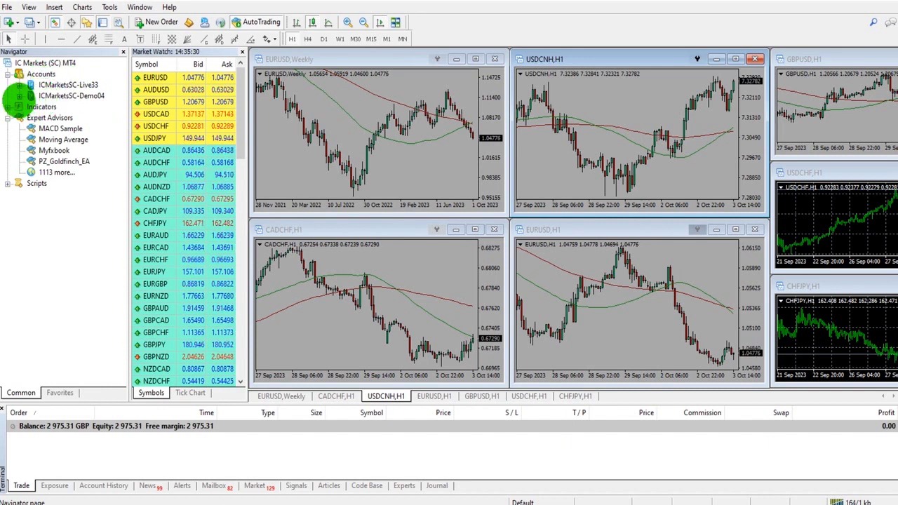
click(19, 95)
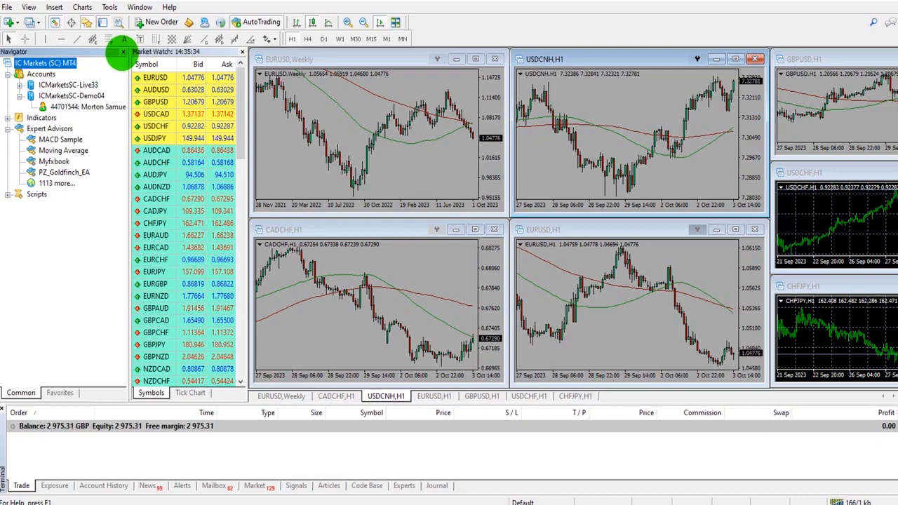
click(124, 52)
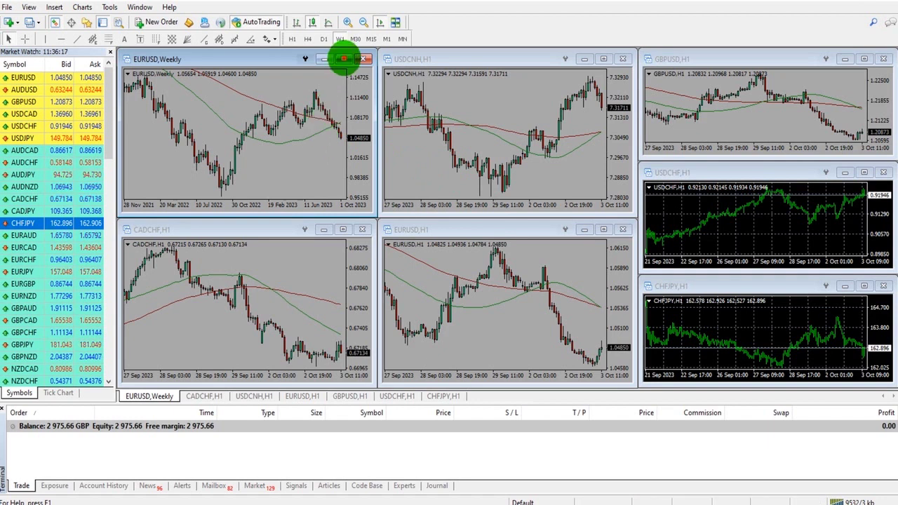
- Buy 0.02 lots of EURUSD at market (1.04850) from the maximized Weekly chart, then restore tiling
click(343, 59)
right_click(411, 133)
mouse_move(440, 160)
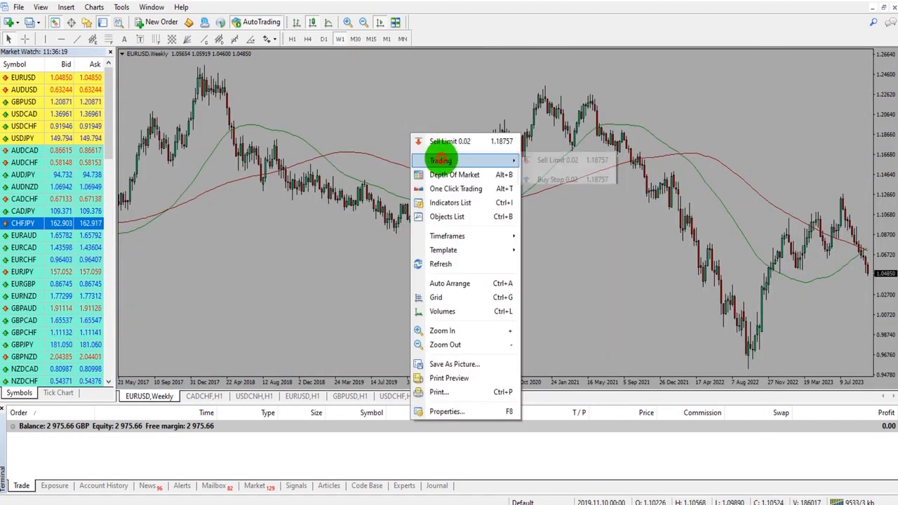
click(552, 219)
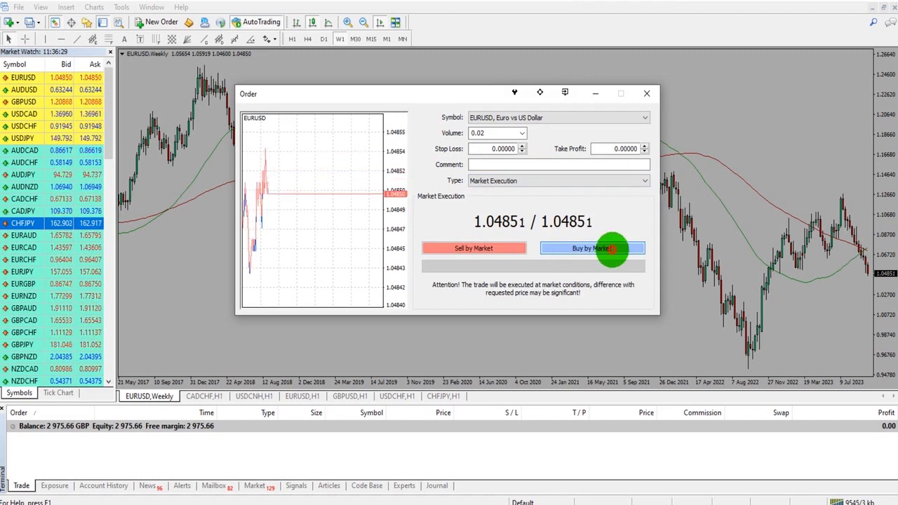
click(611, 249)
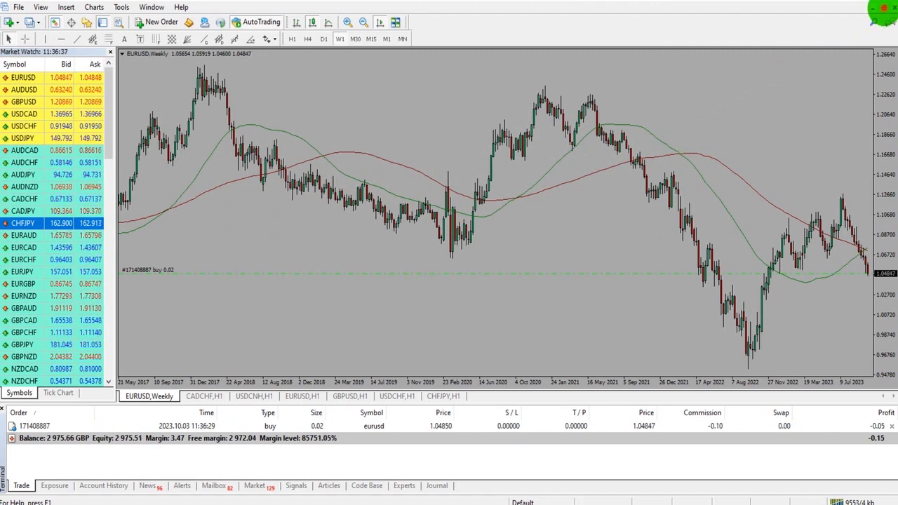
click(883, 7)
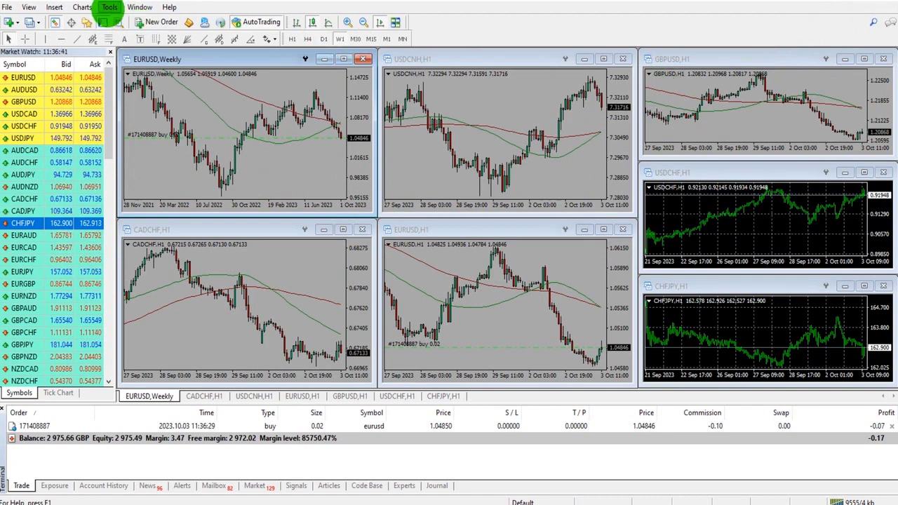
- Open Options on the Events tab and scroll through sounds like connect.wav, alert.wav, stops.wav
click(110, 7)
click(134, 86)
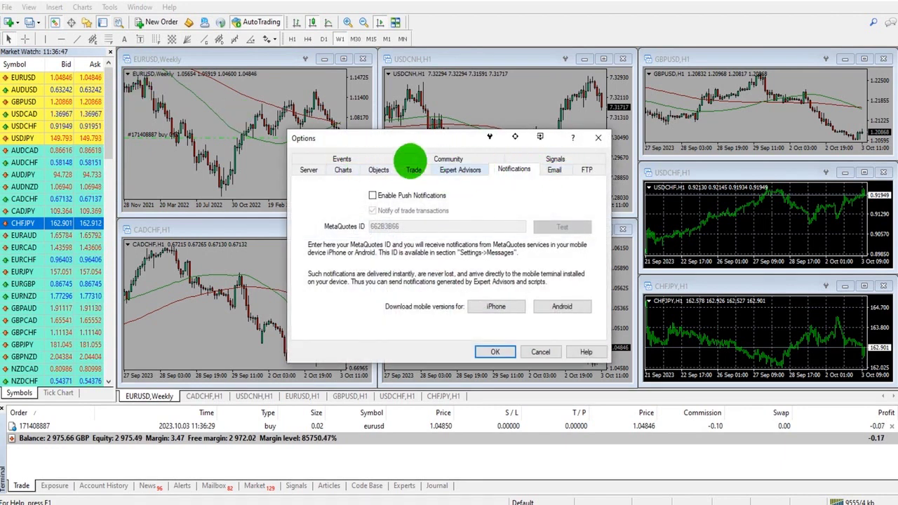
click(368, 159)
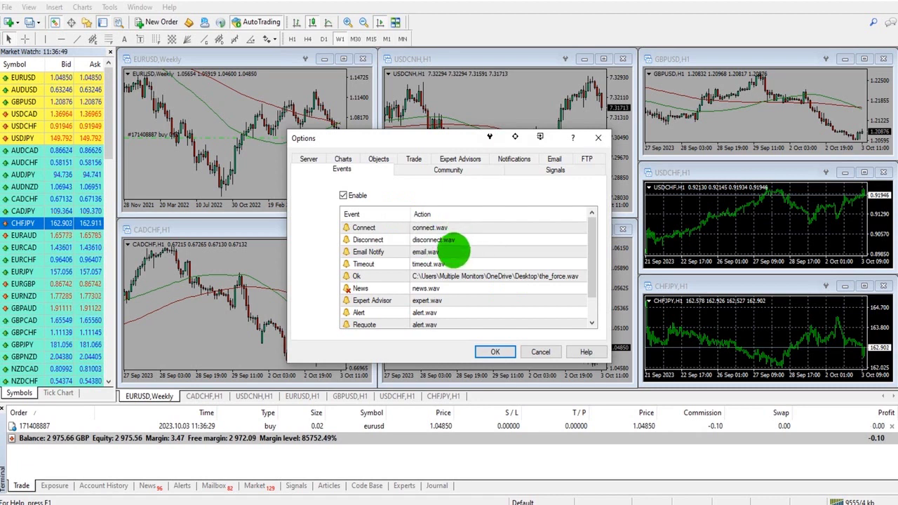
scroll(421, 263, down, 1)
scroll(400, 288, up, 1)
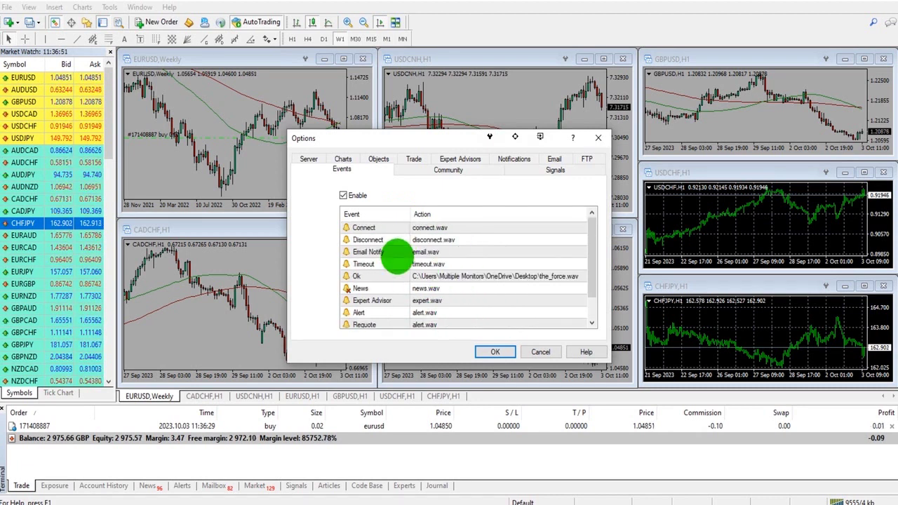
scroll(424, 256, down, 1)
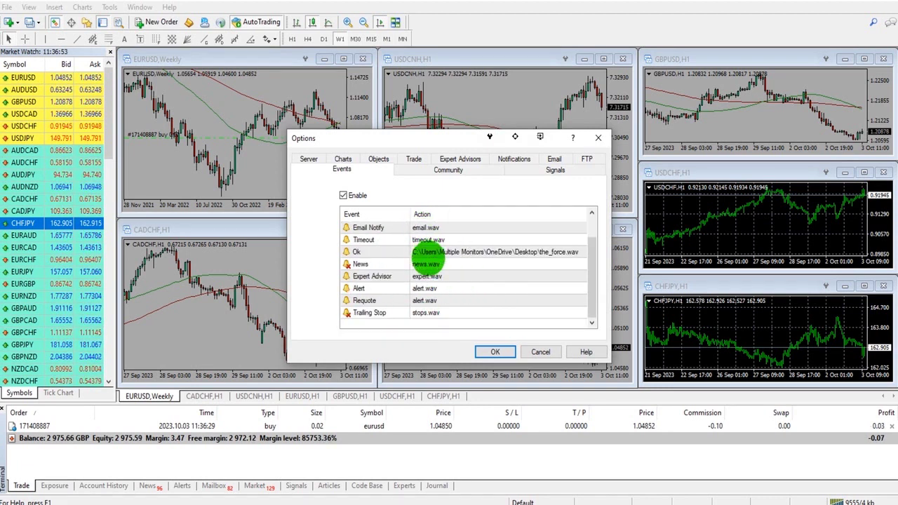
scroll(435, 267, up, 1)
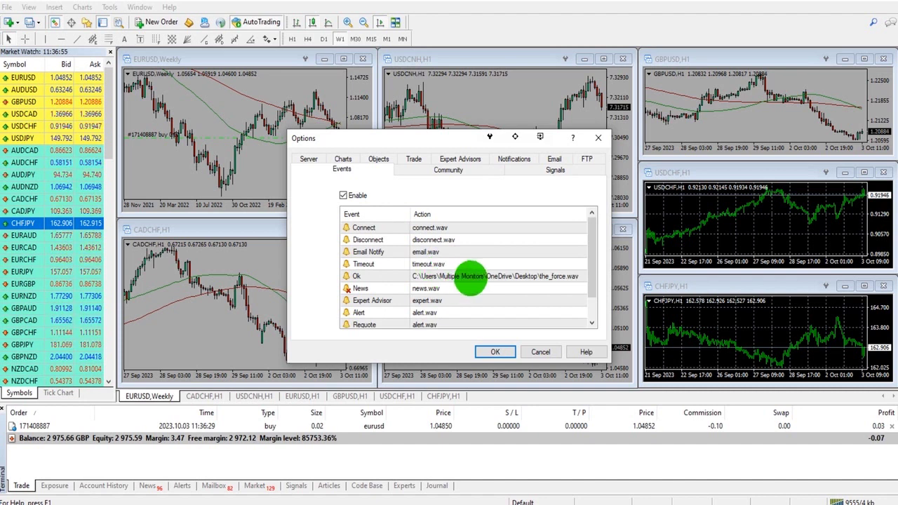